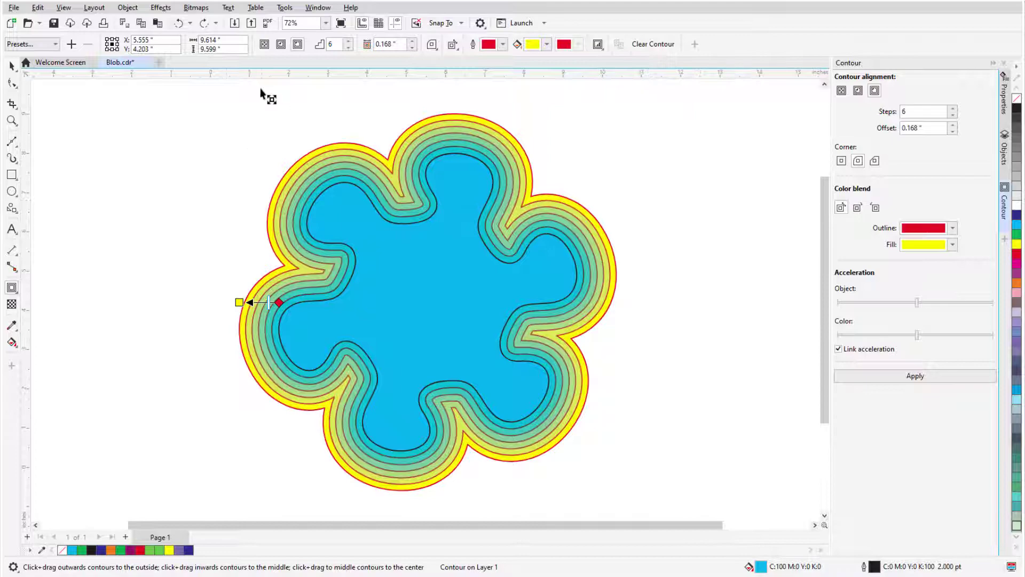
# Step: Turn the blob's outside contour into a 25-step Inside contour running to its centre
pyautogui.hotkey('ctrl', 'z')
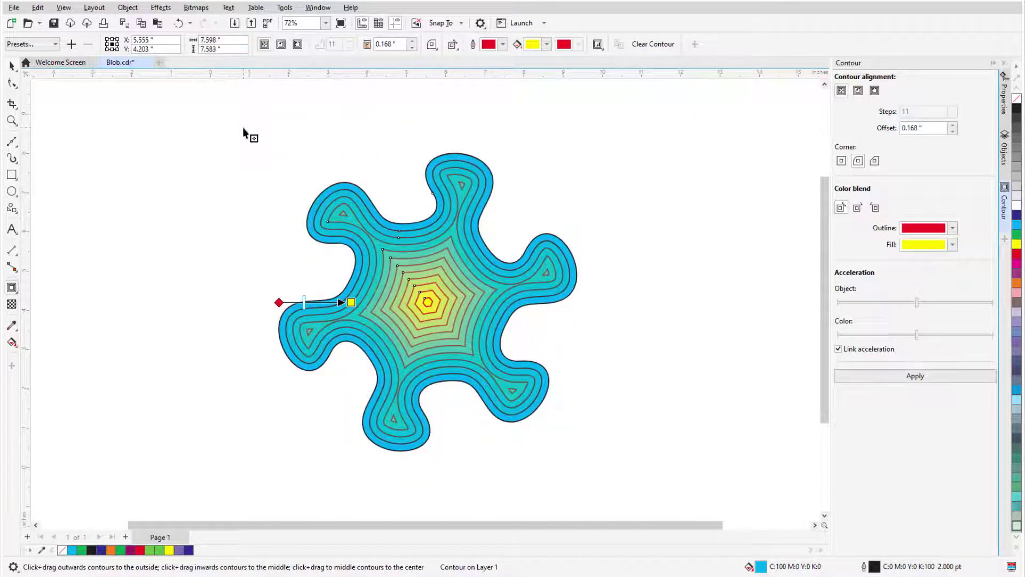
pyautogui.moveTo(351, 303); pyautogui.dragTo(302, 302)
pyautogui.click(264, 44)
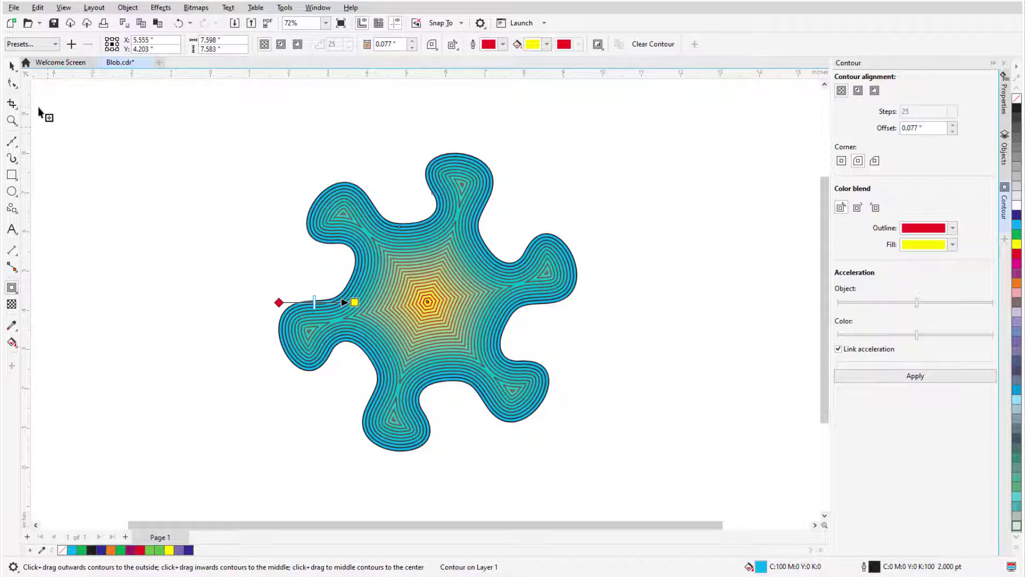
# Step: Reshape the blob's lobe nodes, fill it dark blue and remove its outline
pyautogui.click(12, 83)
pyautogui.moveTo(371, 201)
pyautogui.mouseDown()
pyautogui.moveTo(377, 195)
pyautogui.moveTo(369, 200)
pyautogui.mouseUp()
pyautogui.moveTo(338, 245)
pyautogui.mouseDown()
pyautogui.moveTo(332, 263)
pyautogui.moveTo(323, 256)
pyautogui.mouseUp()
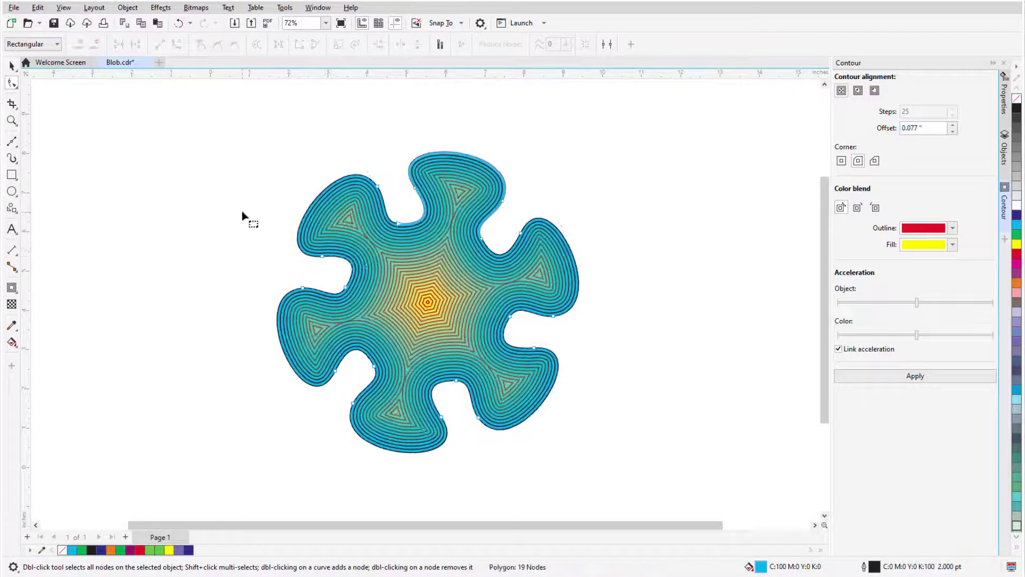
pyautogui.click(1018, 214)
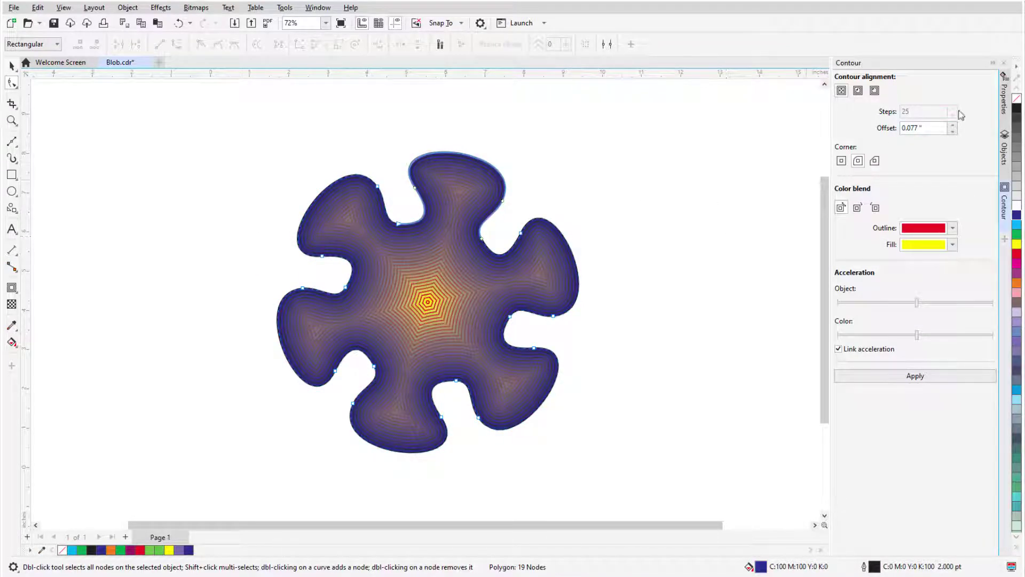
pyautogui.rightClick(1017, 101)
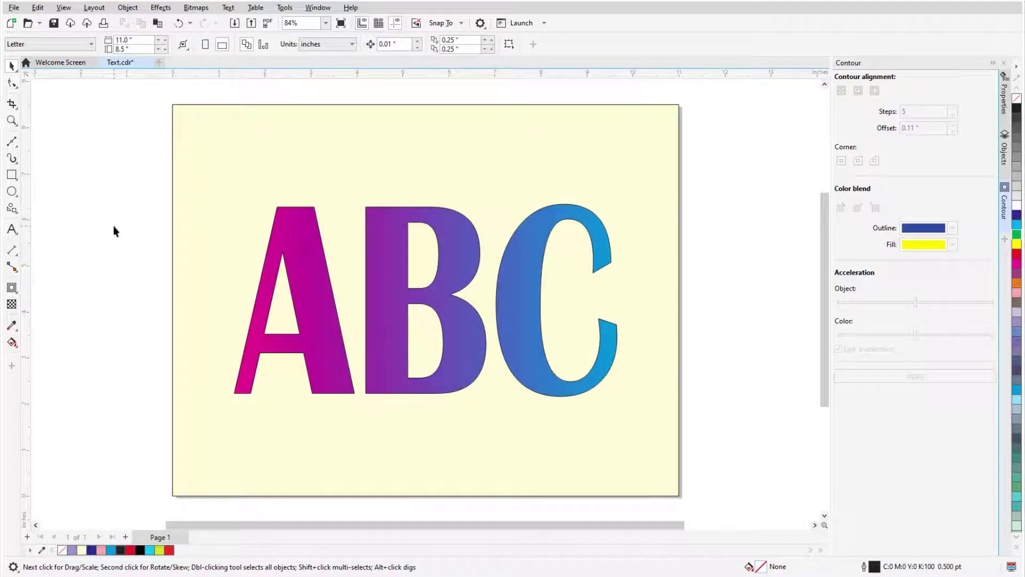
# Step: Apply an Outside contour to the ABC text with a green end fill
pyautogui.click(283, 242)
pyautogui.click(16, 289)
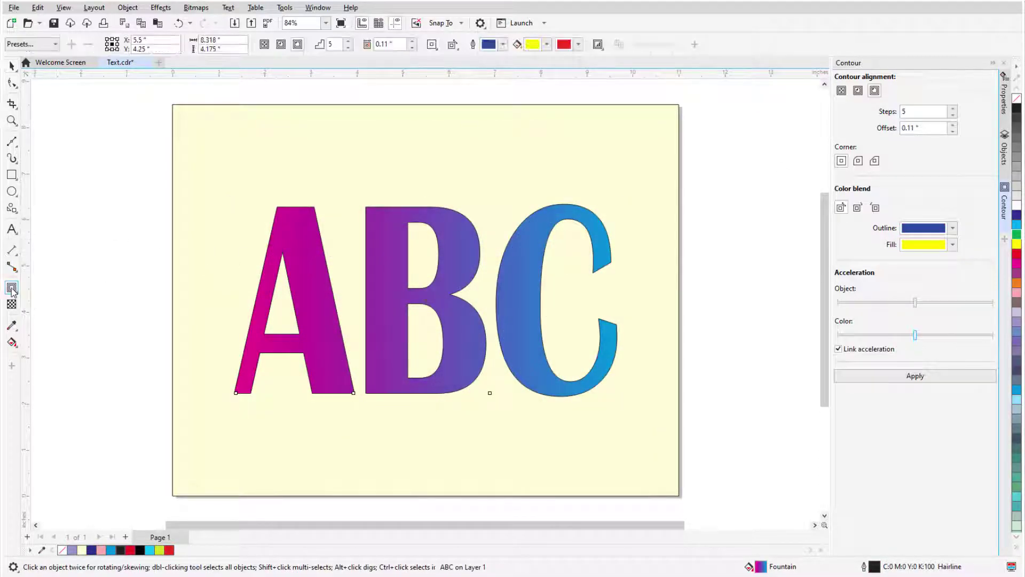
pyautogui.click(298, 45)
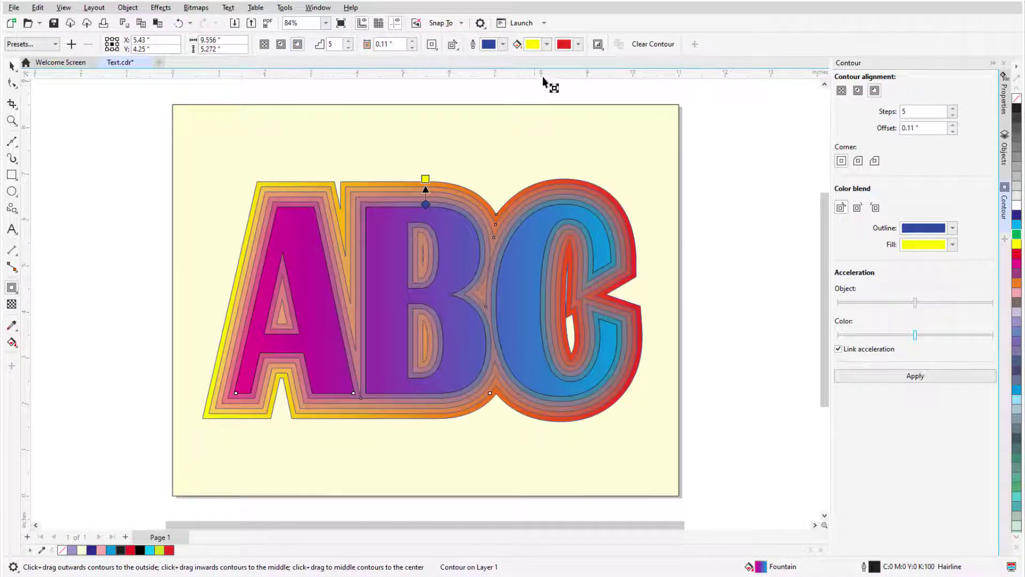
pyautogui.click(578, 44)
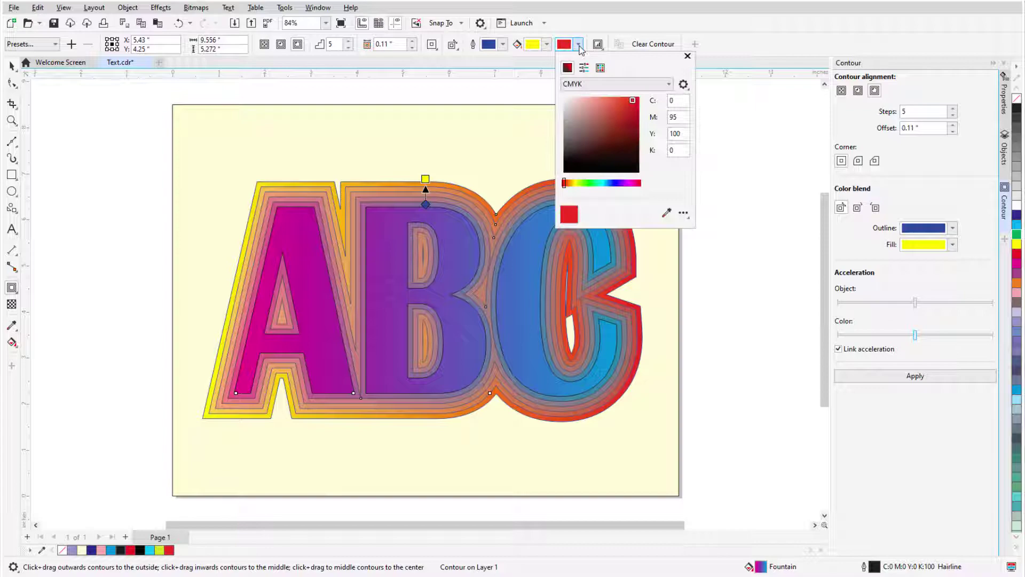
pyautogui.click(594, 183)
pyautogui.click(688, 56)
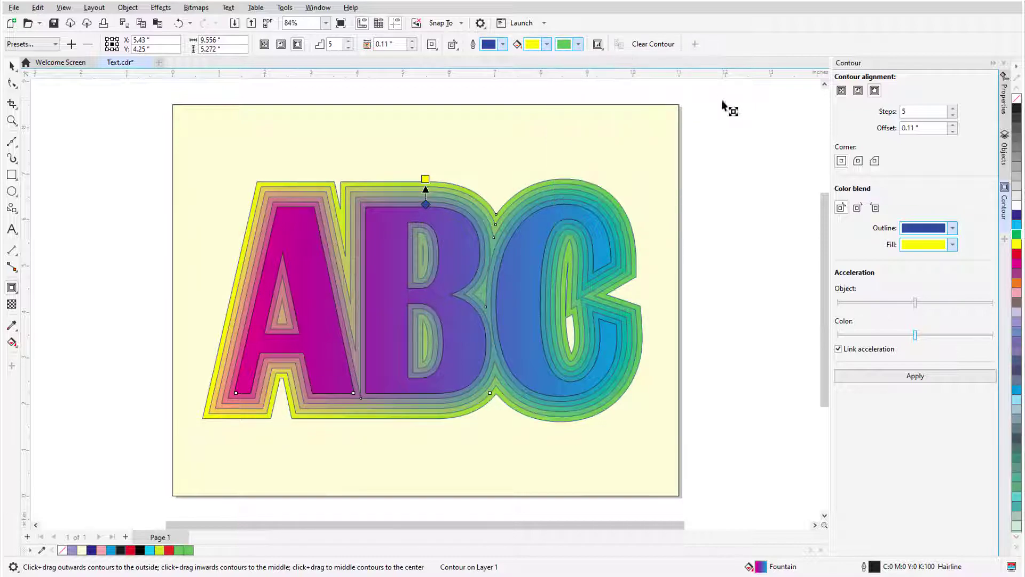
# Step: Try Round then Bevel corners on the ABC contour, then clear the contour
pyautogui.click(432, 44)
pyautogui.click(490, 76)
pyautogui.click(432, 45)
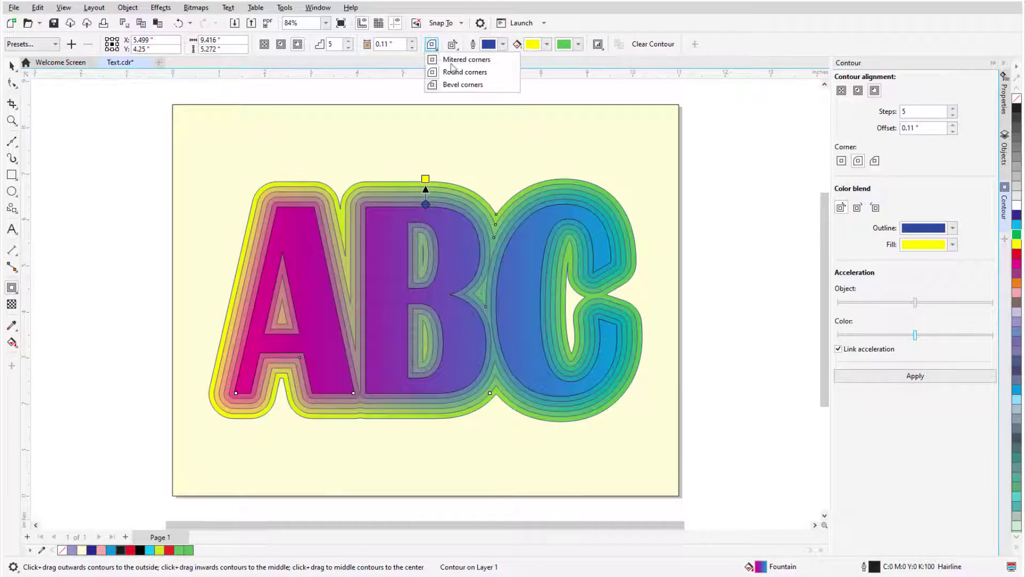
pyautogui.click(480, 85)
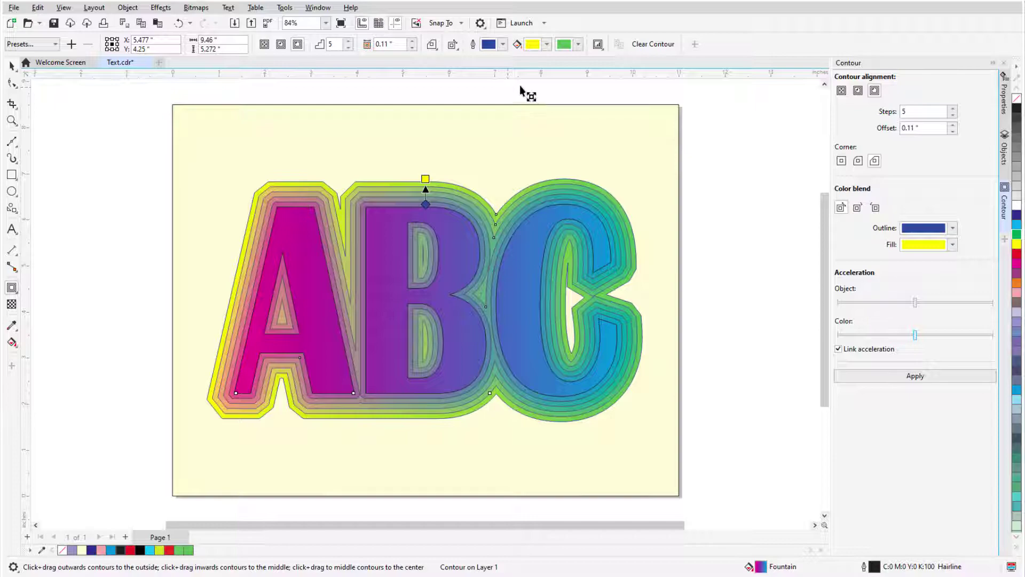
pyautogui.click(652, 47)
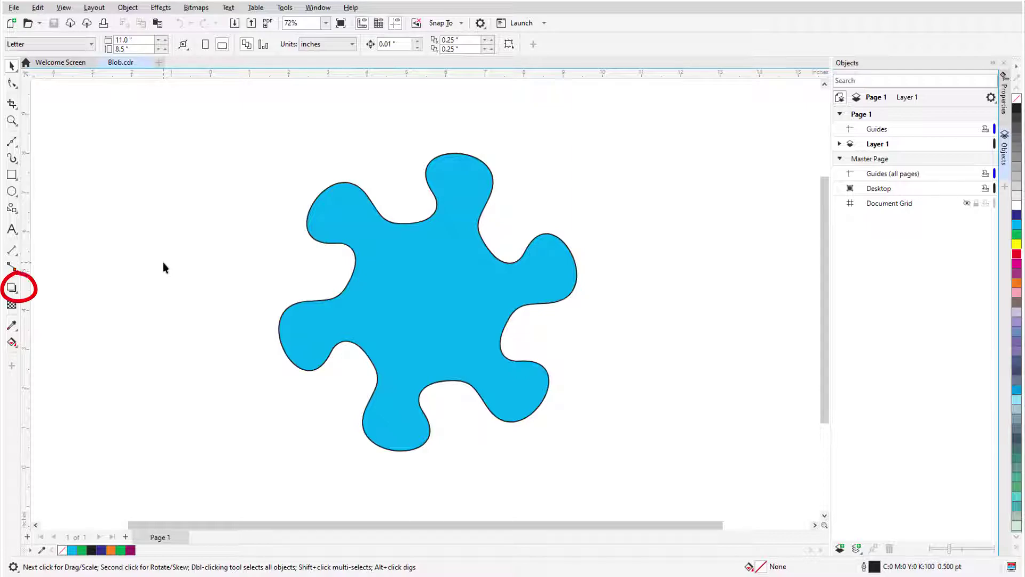
# Step: Switch to the Contour tool and open the Window > Dockers > Effects > Contour docker
pyautogui.click(17, 292)
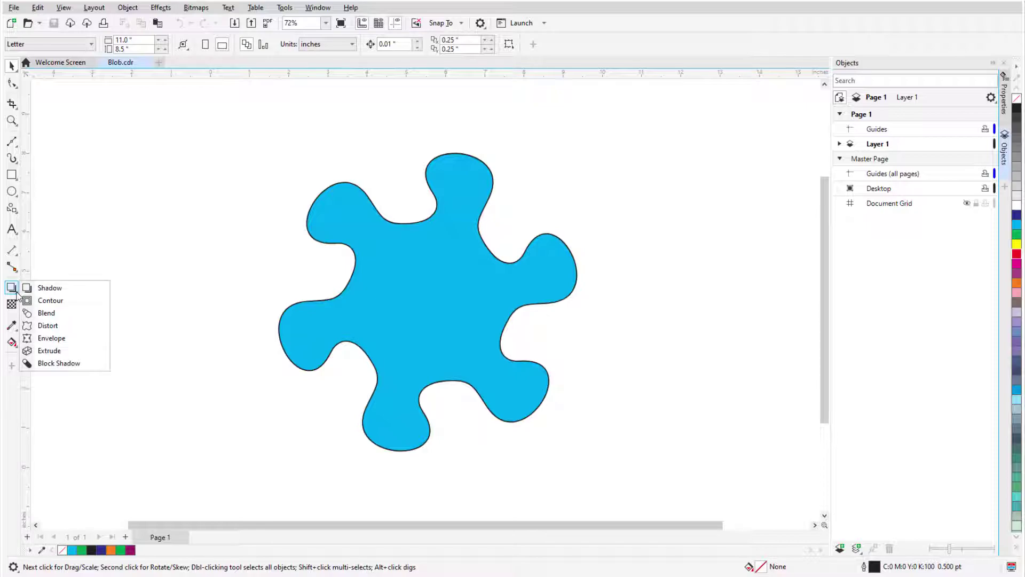
pyautogui.click(80, 302)
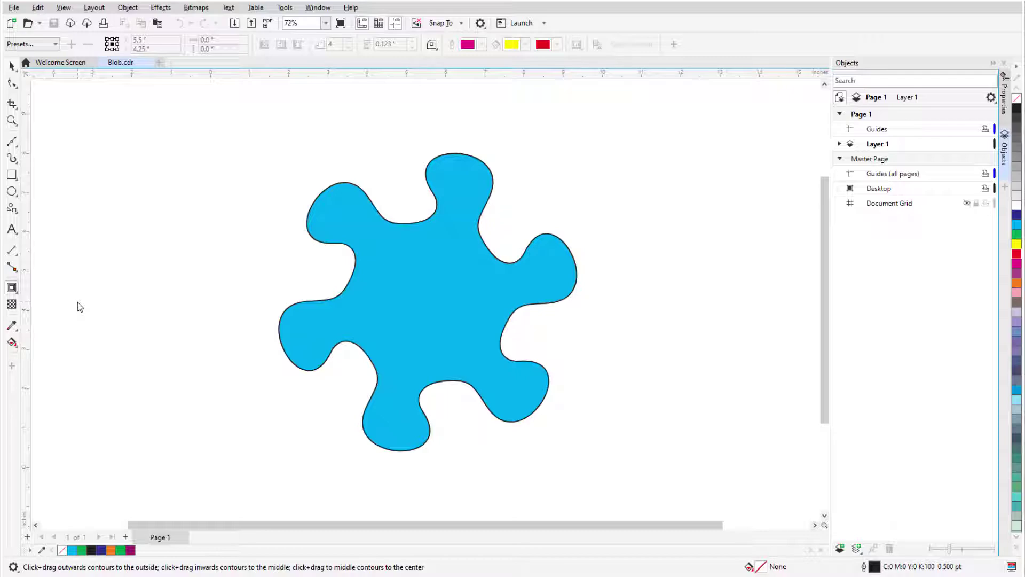
pyautogui.click(318, 8)
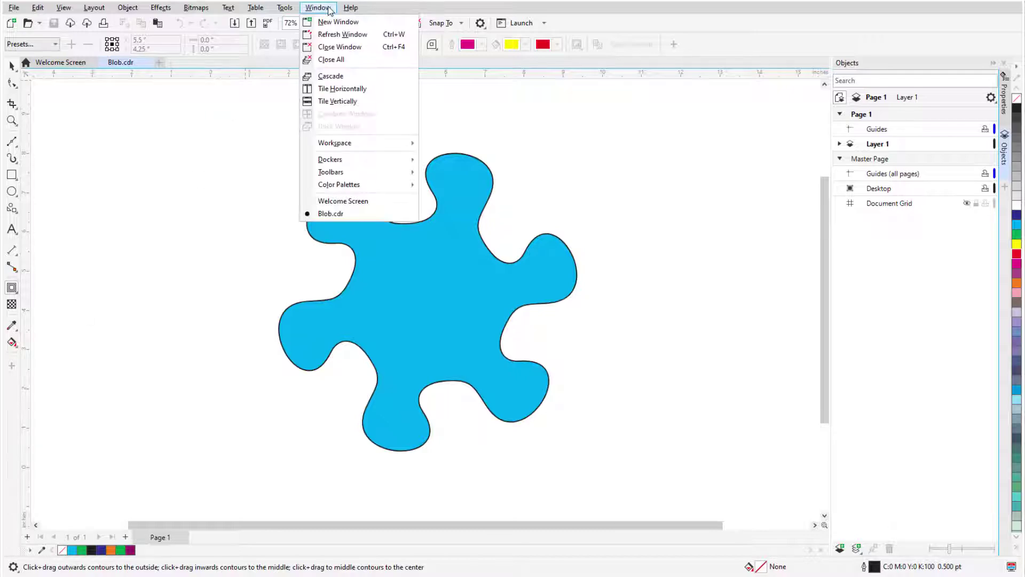
pyautogui.moveTo(359, 159)
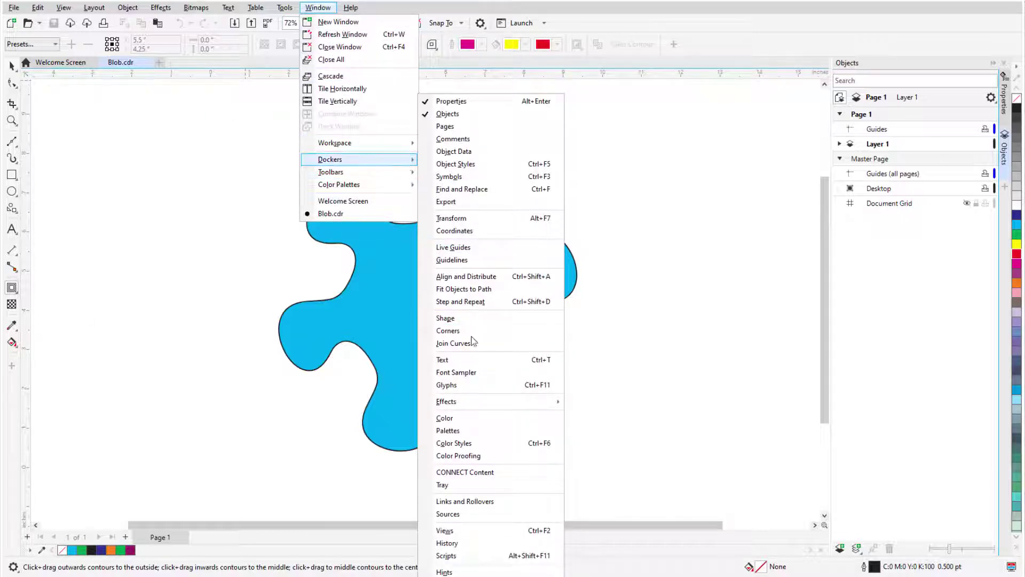
pyautogui.moveTo(503, 406)
pyautogui.click(609, 454)
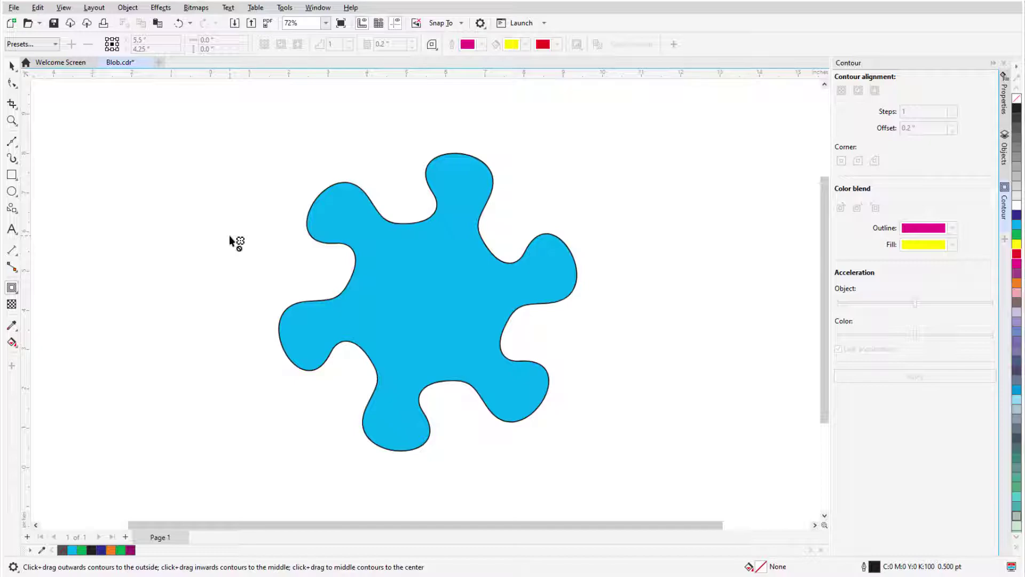
# Step: Apply a one-step Inside contour at 0.2" offset to the blue blob
pyautogui.click(402, 251)
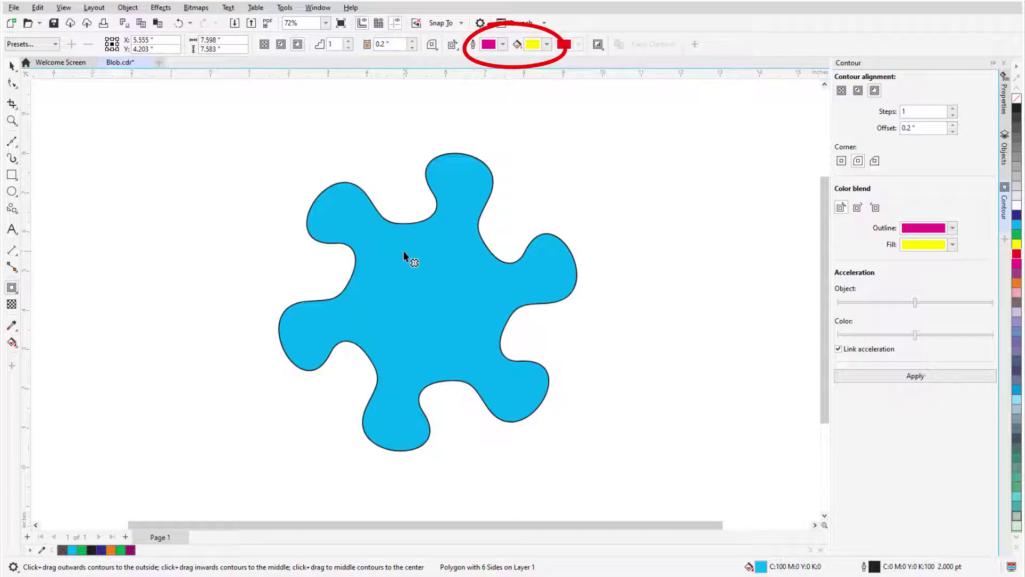
pyautogui.click(282, 45)
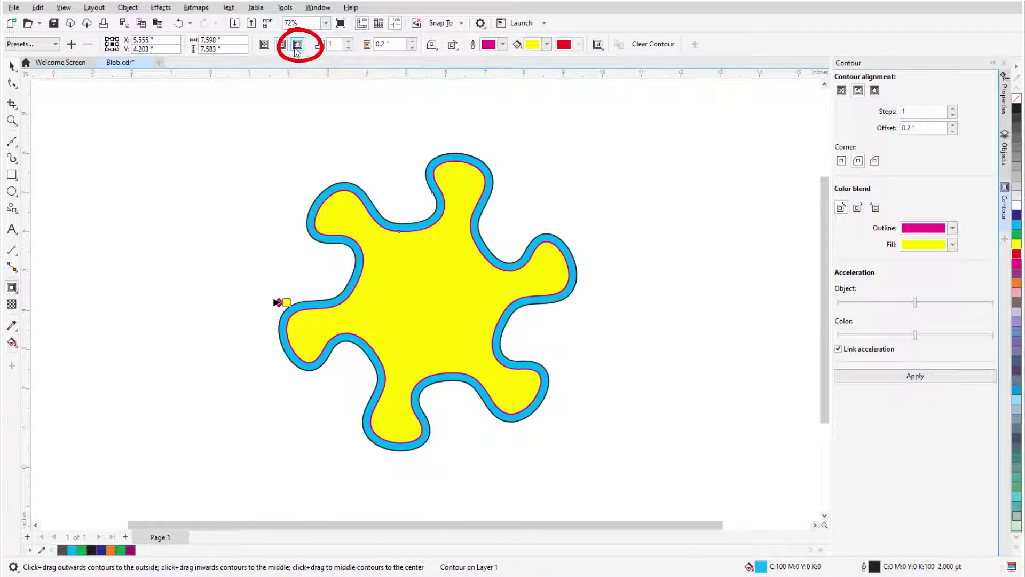
# Step: Switch the blob's contour to Outside and raise its Steps to 4
pyautogui.click(297, 44)
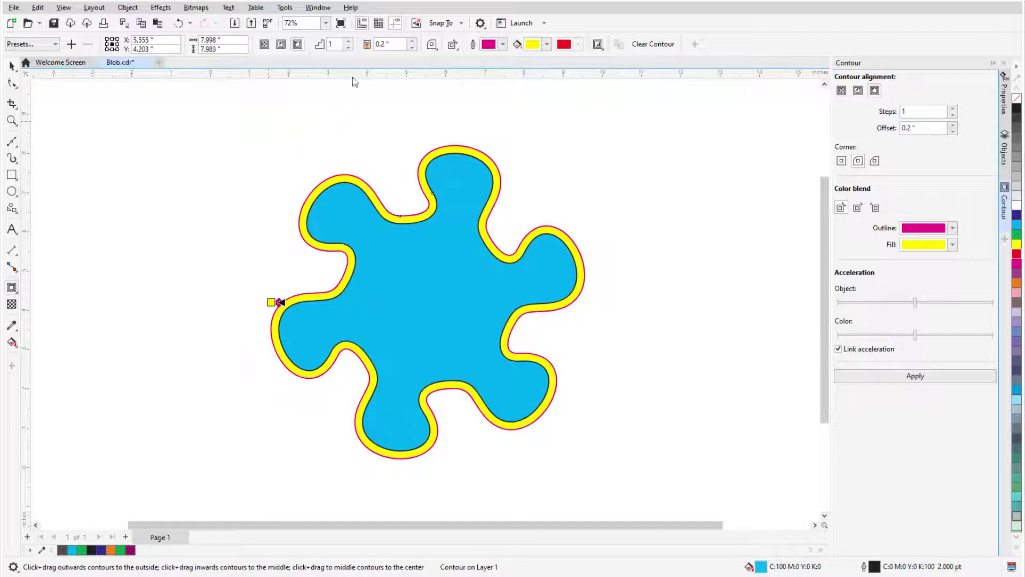
pyautogui.click(348, 41)
pyautogui.click(349, 41)
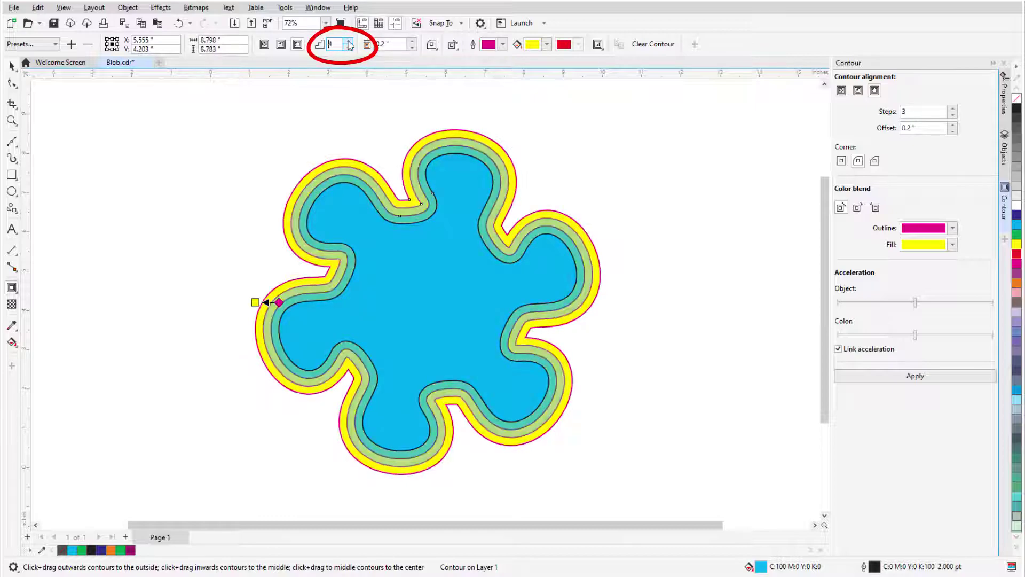
pyautogui.click(348, 41)
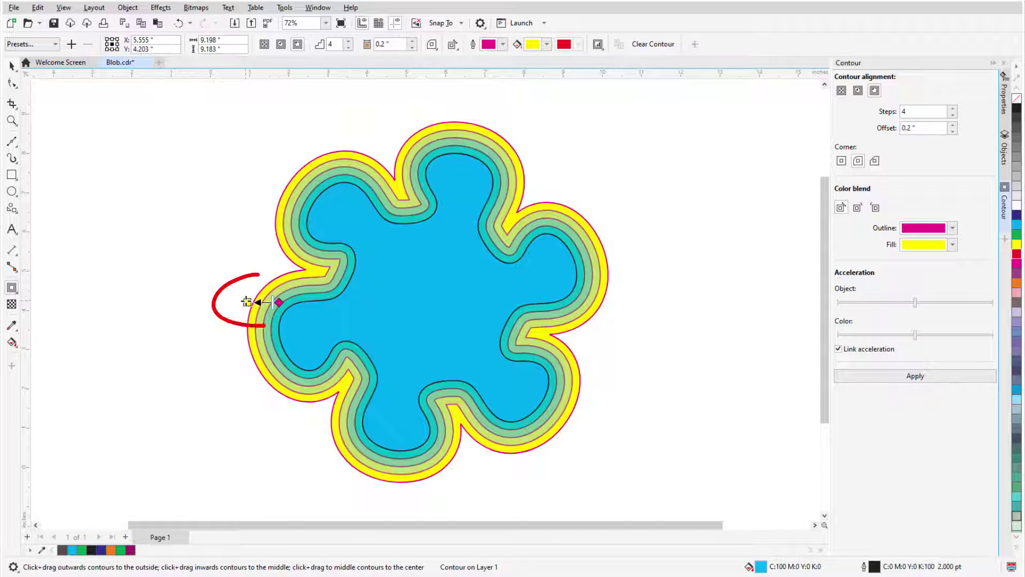
# Step: Widen the contour ring spacing, entering a 0.18 offset then dragging to 0.201"
pyautogui.moveTo(246, 302); pyautogui.dragTo(213, 302)
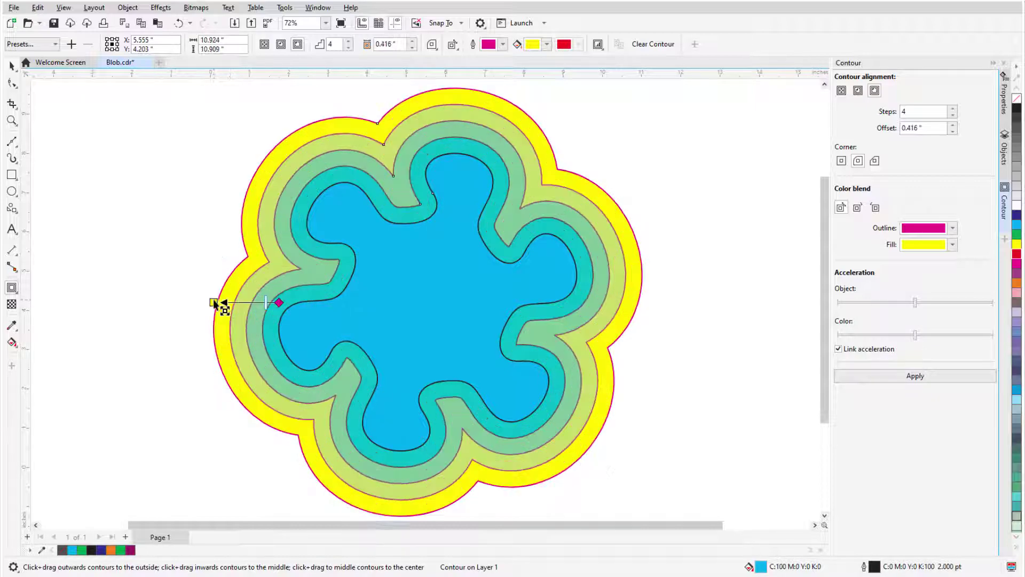
pyautogui.doubleClick(403, 43)
pyautogui.write('0.18')
pyautogui.press('Return')
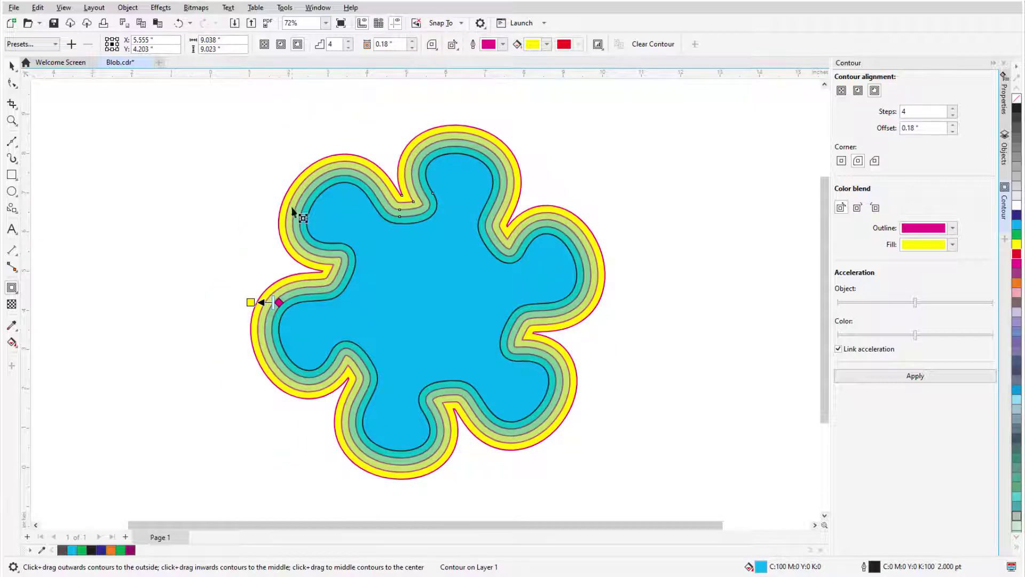
pyautogui.moveTo(251, 302)
pyautogui.mouseDown()
pyautogui.moveTo(334, 304)
pyautogui.moveTo(302, 318)
pyautogui.moveTo(311, 311)
pyautogui.moveTo(247, 312)
pyautogui.mouseUp()
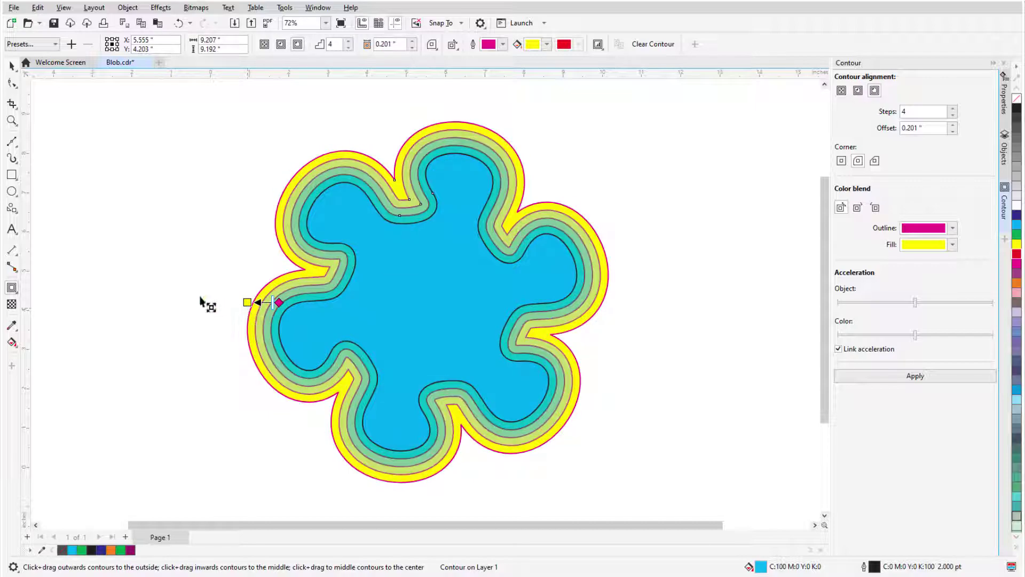
# Step: Recolour the blob's contour to a yellow end fill and red outline
pyautogui.click(547, 46)
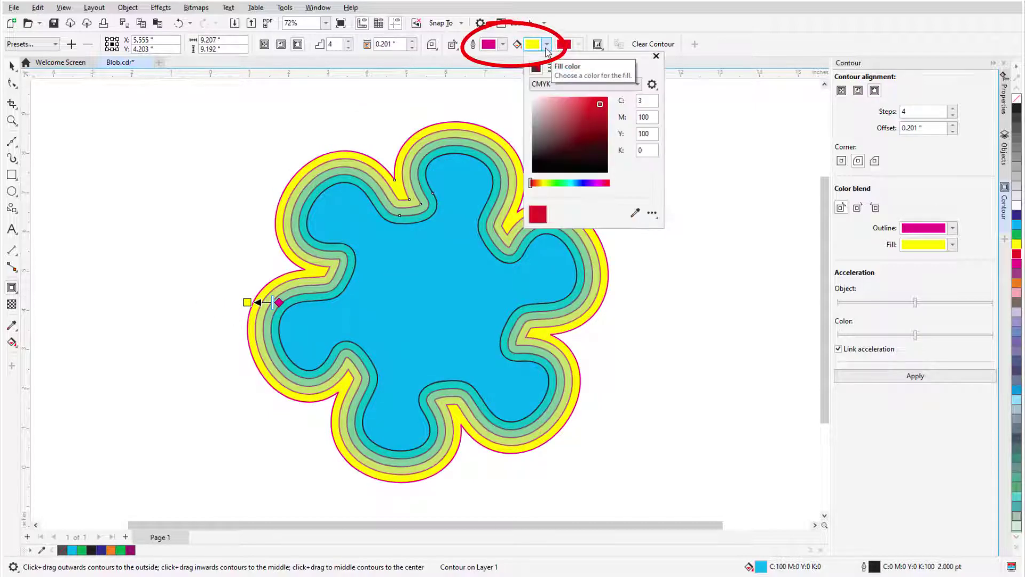
pyautogui.click(603, 104)
pyautogui.click(658, 61)
pyautogui.click(503, 45)
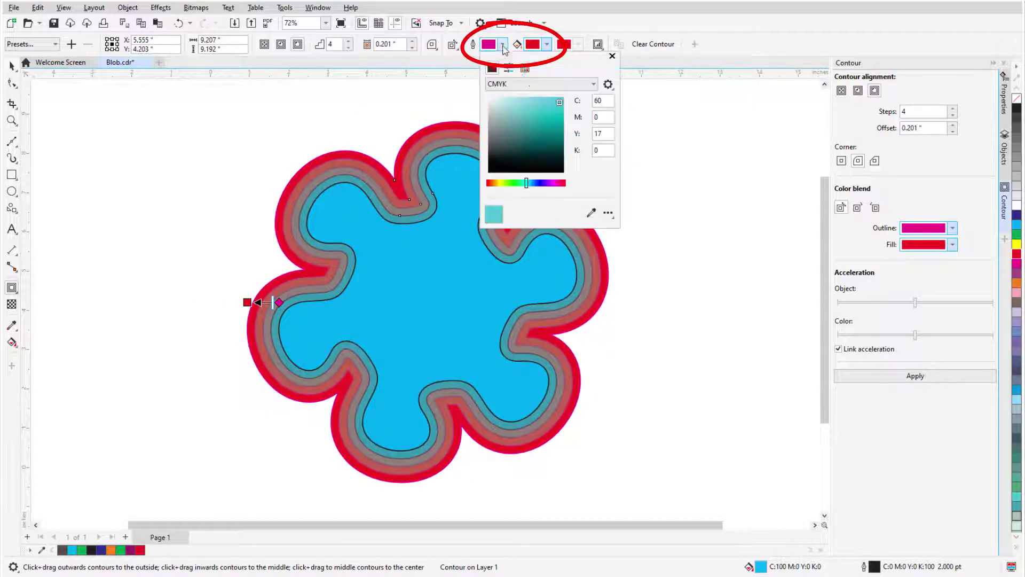
pyautogui.click(550, 100)
pyautogui.click(634, 128)
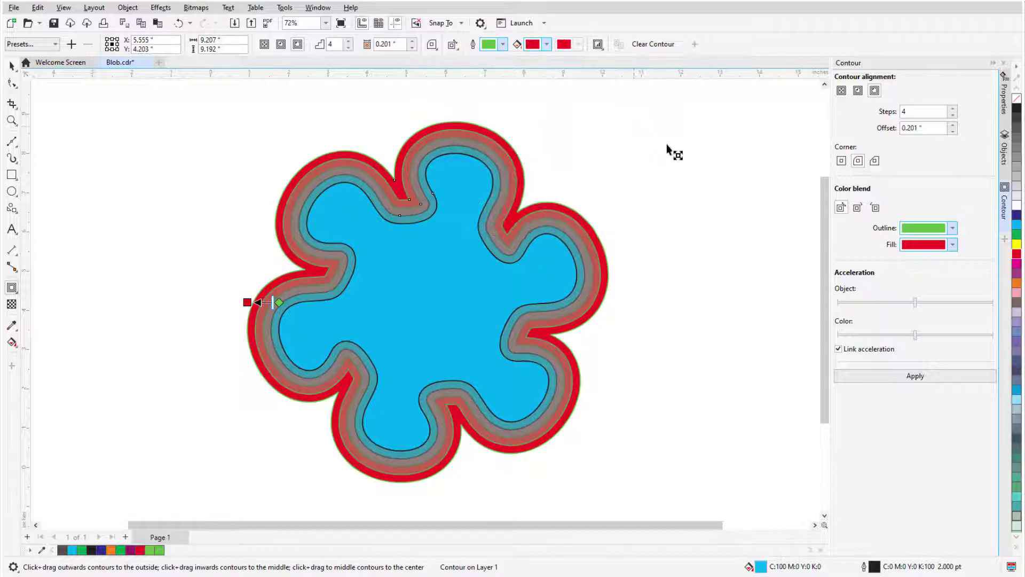
pyautogui.moveTo(1017, 244); pyautogui.dragTo(247, 303)
pyautogui.moveTo(1017, 254); pyautogui.dragTo(279, 302)
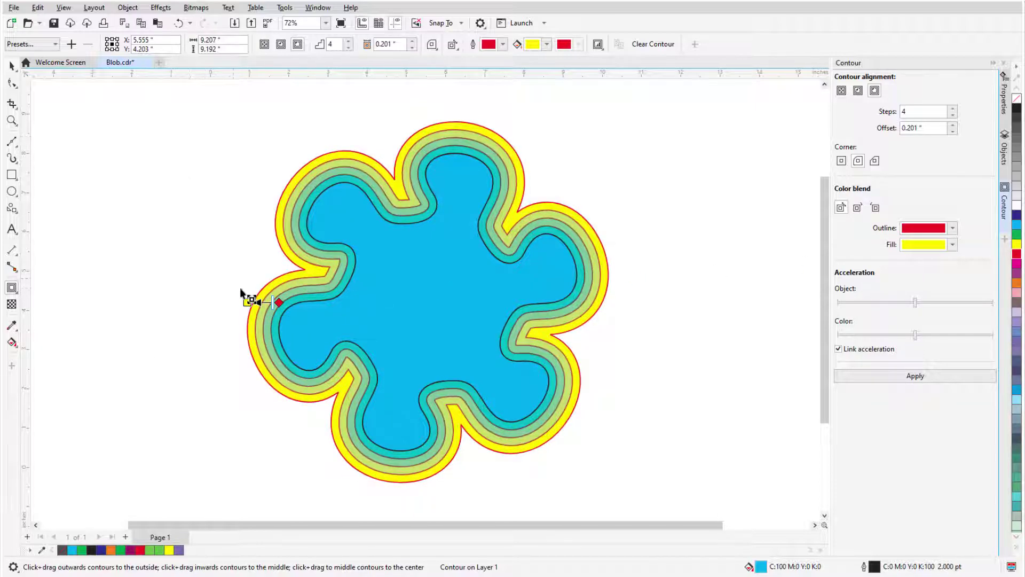
# Step: Drag the contour handles to give the blob 6 outside rings at 0.168" offset
pyautogui.moveTo(273, 303); pyautogui.dragTo(269, 303)
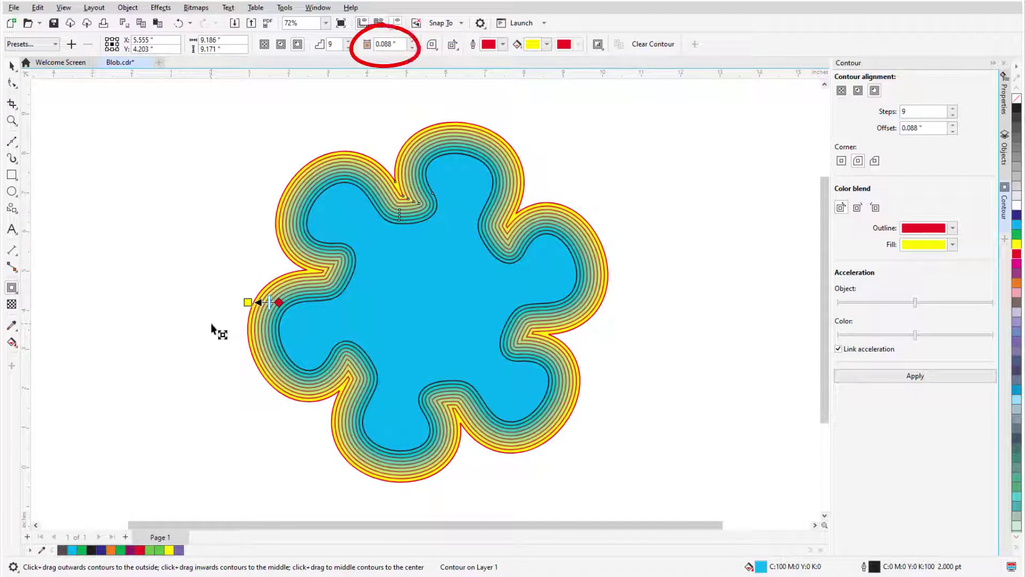
pyautogui.moveTo(217, 331); pyautogui.dragTo(190, 275)
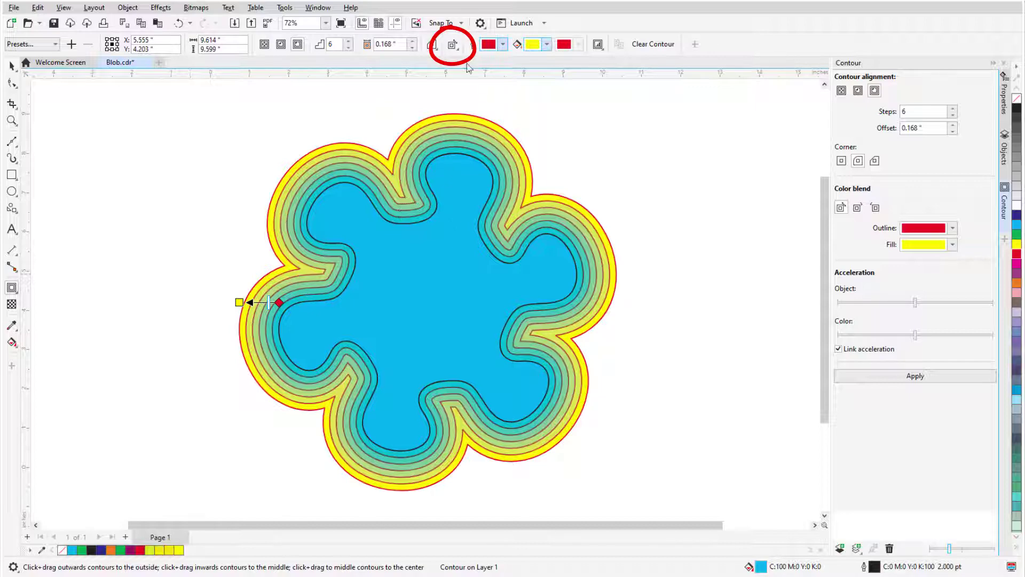
pyautogui.click(458, 49)
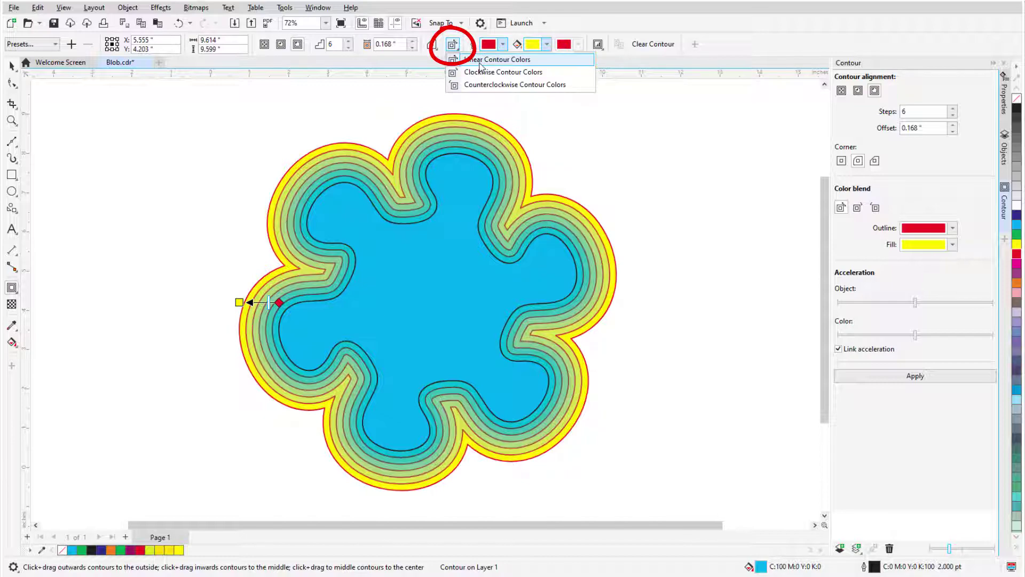
pyautogui.click(546, 72)
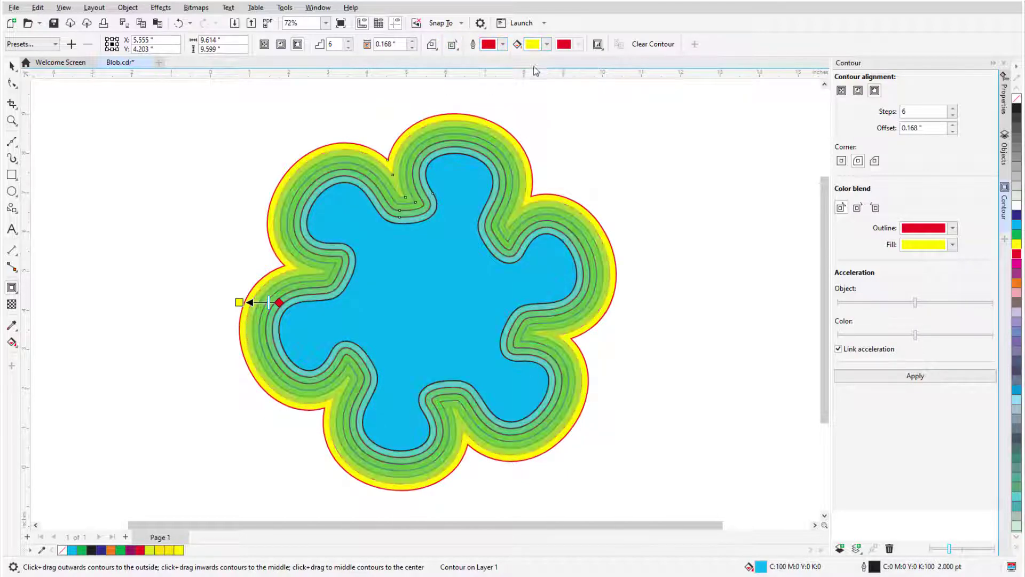
pyautogui.click(452, 45)
pyautogui.click(575, 85)
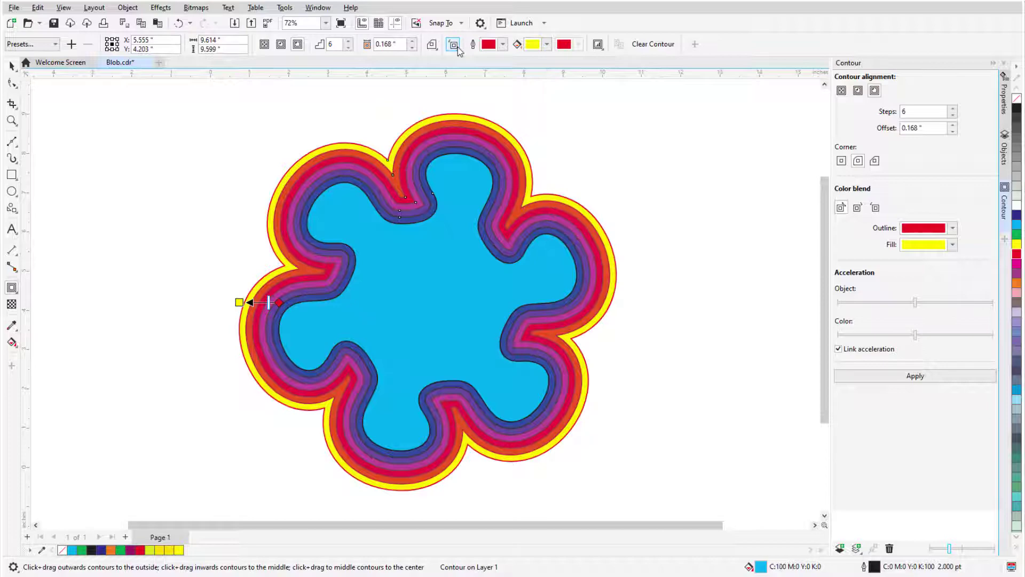
pyautogui.click(453, 45)
pyautogui.click(542, 62)
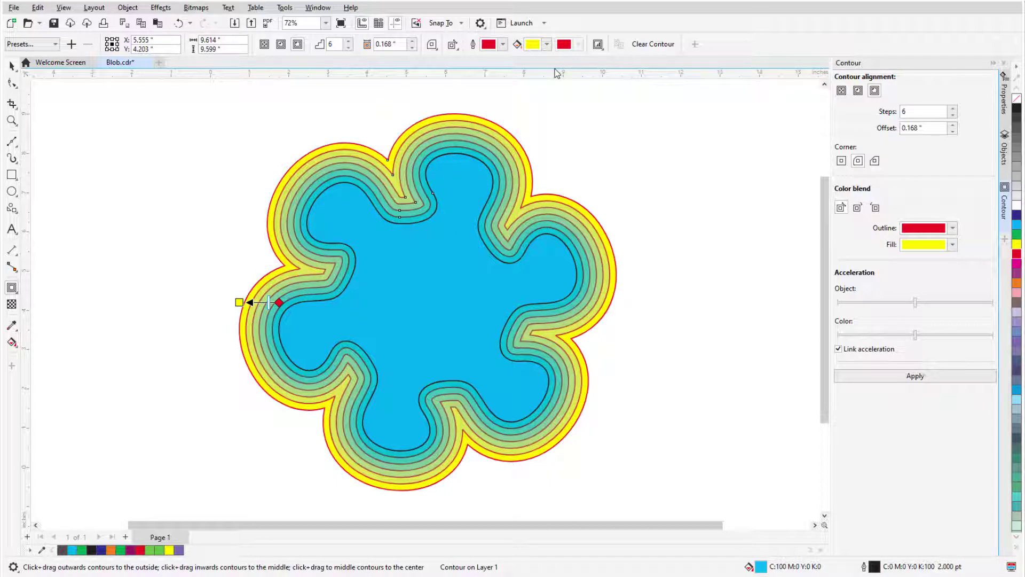
pyautogui.click(598, 45)
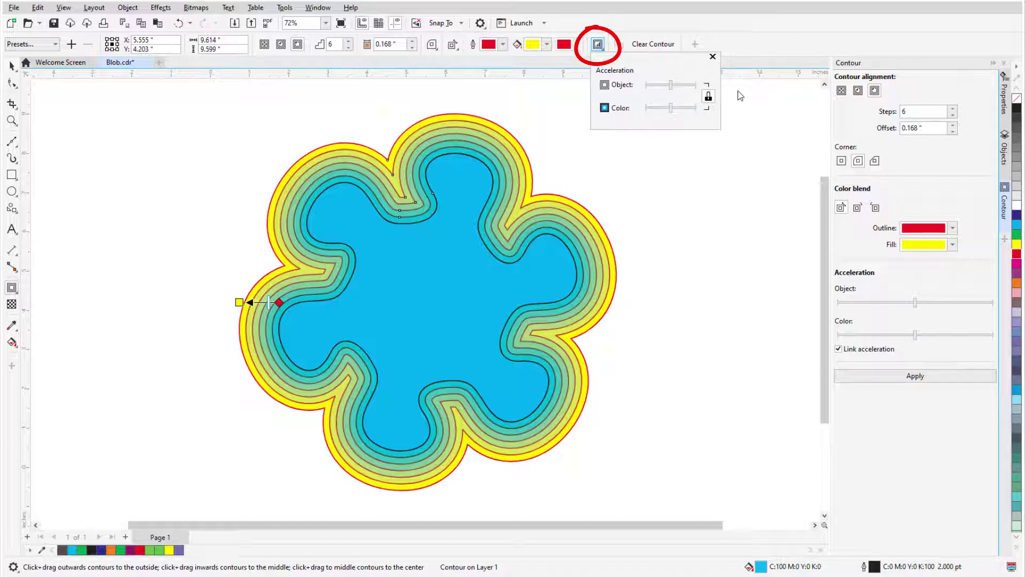
pyautogui.moveTo(672, 113); pyautogui.dragTo(675, 110)
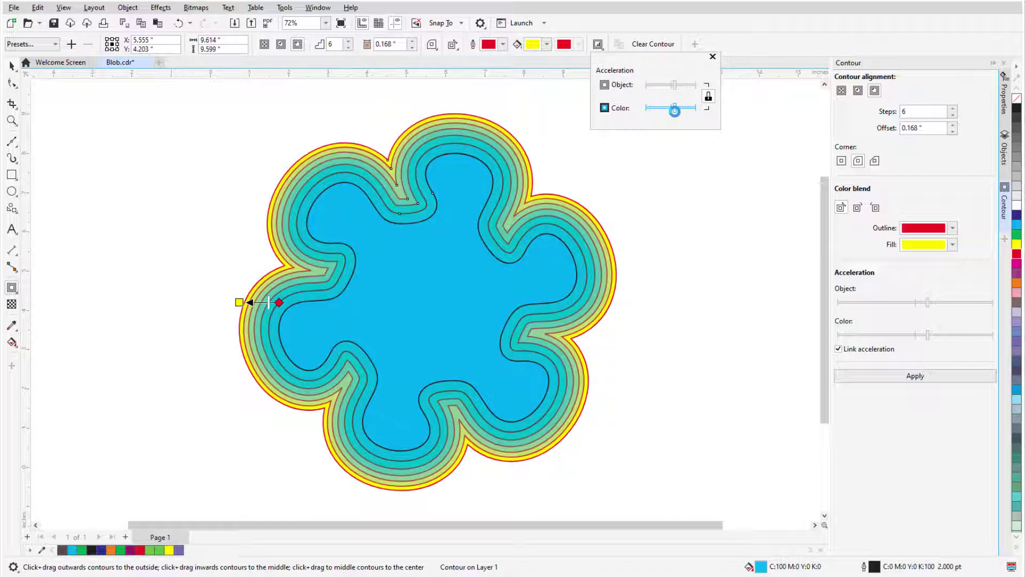
pyautogui.moveTo(675, 111)
pyautogui.mouseDown()
pyautogui.moveTo(665, 109)
pyautogui.moveTo(678, 109)
pyautogui.mouseUp()
pyautogui.click(708, 97)
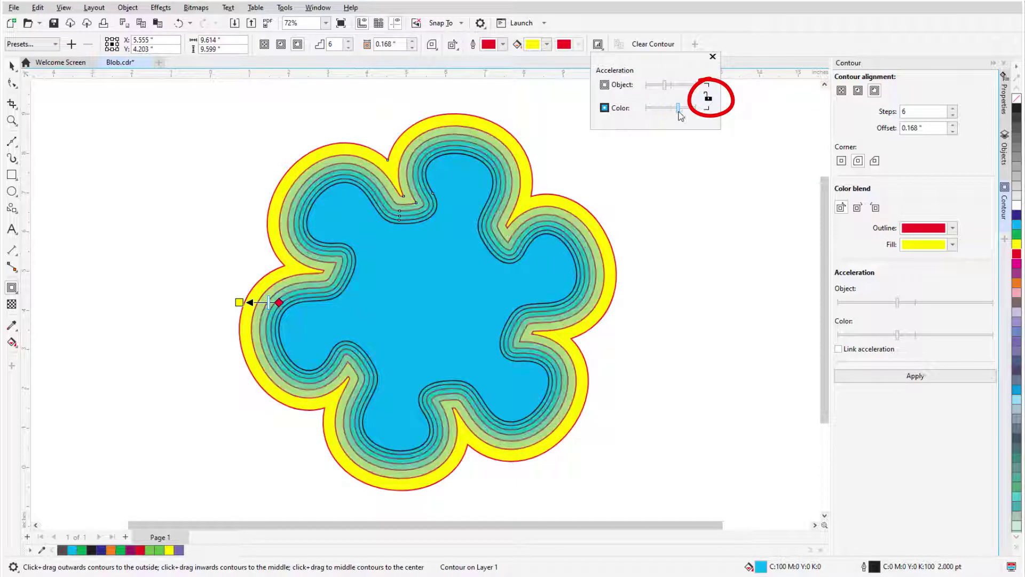
pyautogui.moveTo(673, 86); pyautogui.dragTo(662, 107)
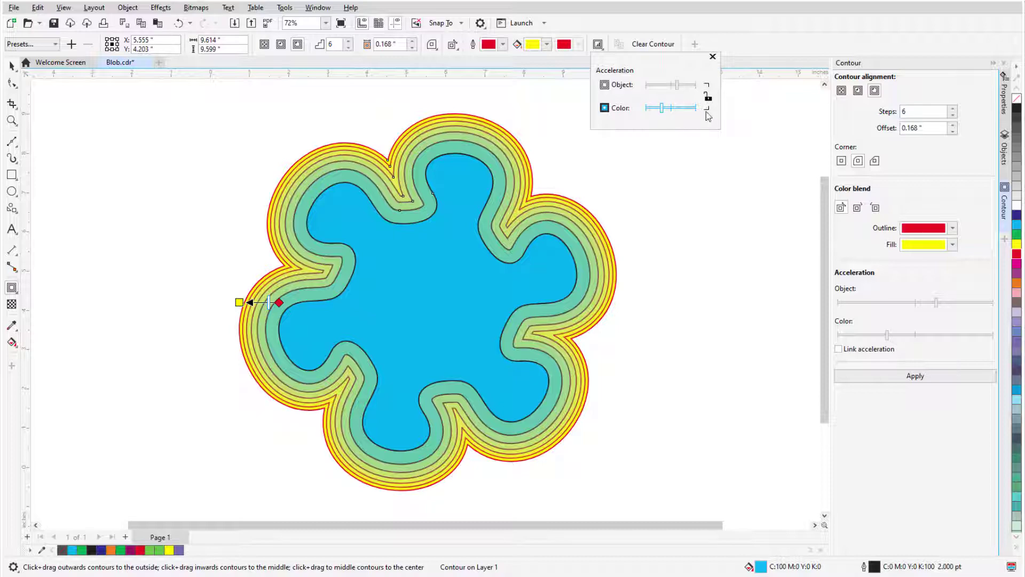
pyautogui.click(708, 97)
pyautogui.moveTo(677, 107); pyautogui.dragTo(671, 107)
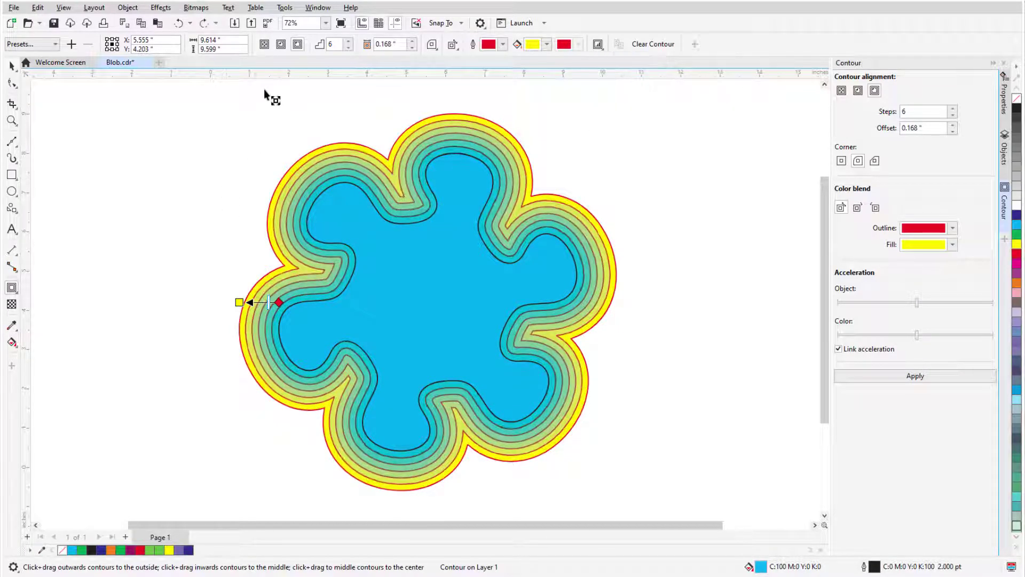
pyautogui.click(264, 43)
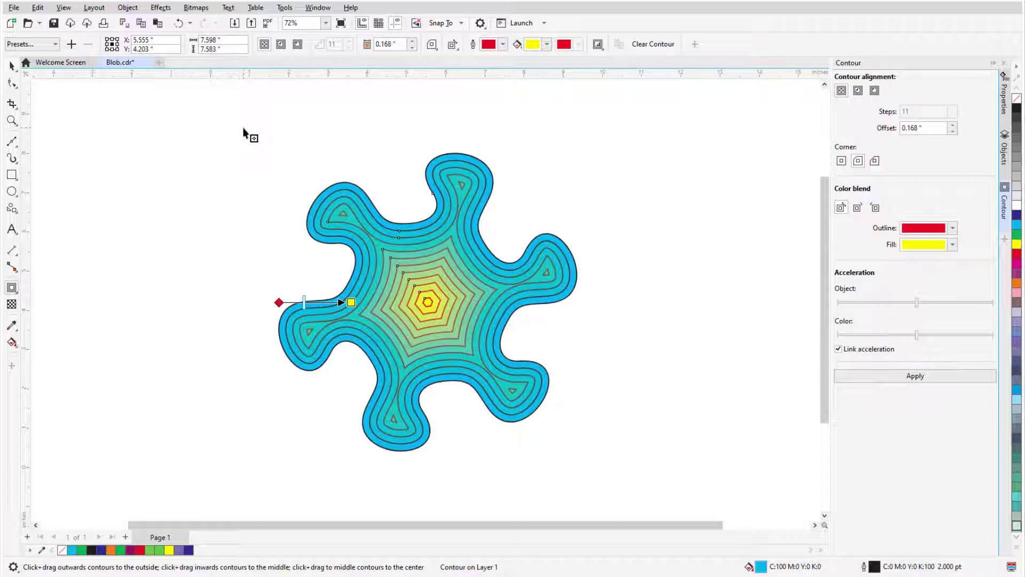
# Step: Tighten the blob's To Center contour to 25 rings at a 0.077" offset
pyautogui.moveTo(342, 304); pyautogui.dragTo(303, 302)
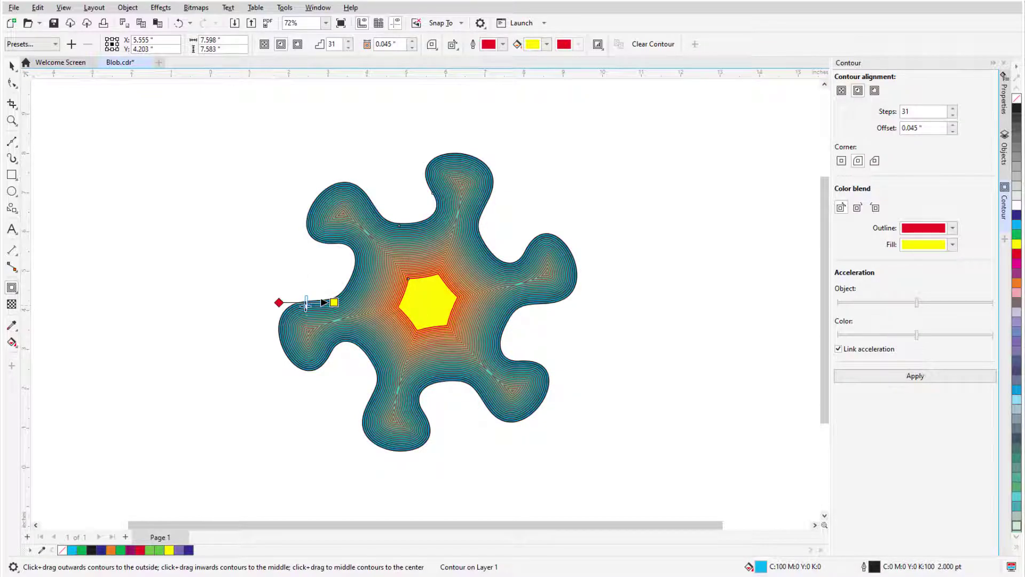
pyautogui.click(264, 44)
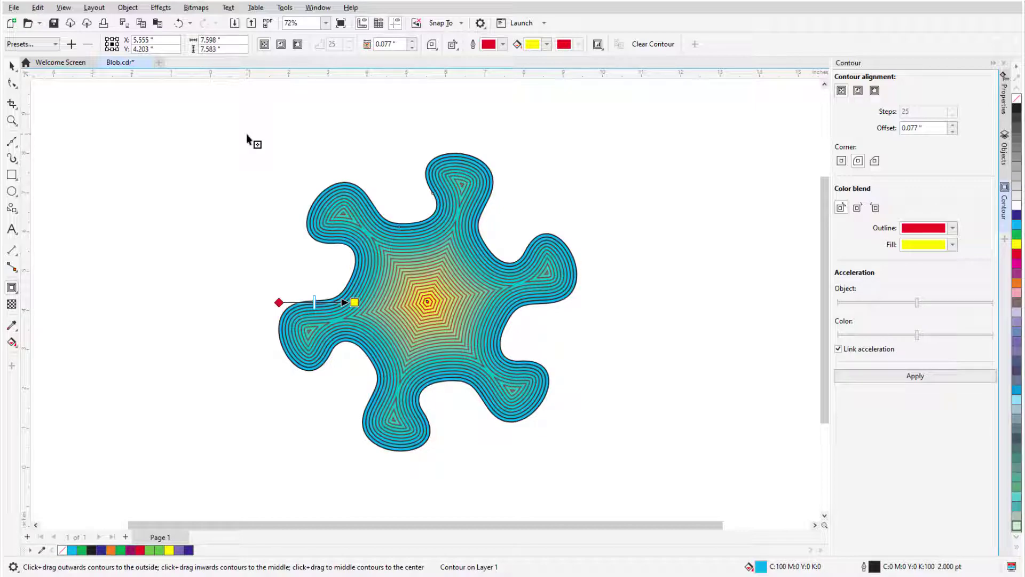
pyautogui.click(11, 83)
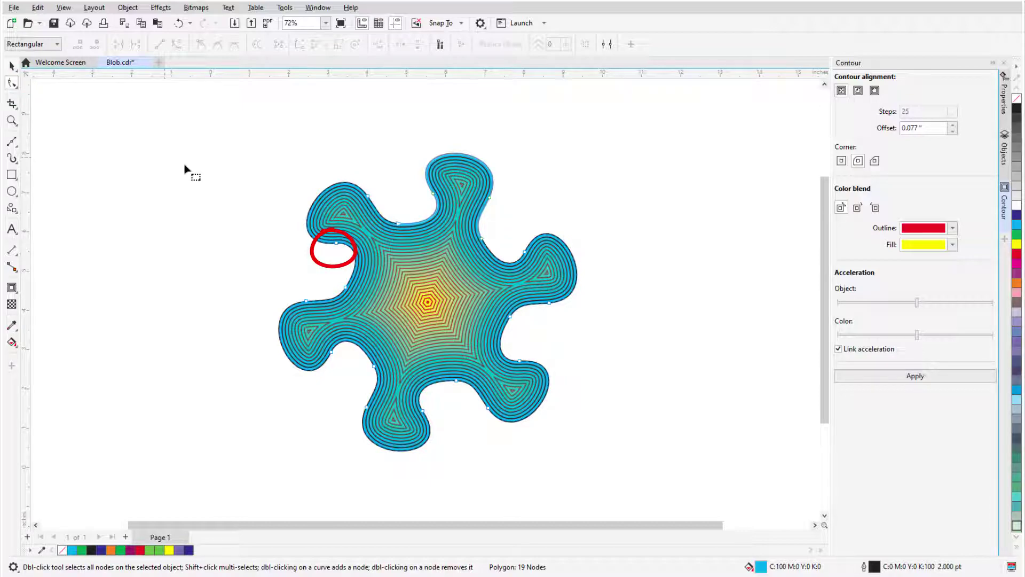
# Step: Reshape the blob's upper and upper-left lobes, fill it dark blue, and remove its outline
pyautogui.moveTo(371, 194); pyautogui.dragTo(377, 186)
pyautogui.moveTo(335, 249); pyautogui.dragTo(324, 257)
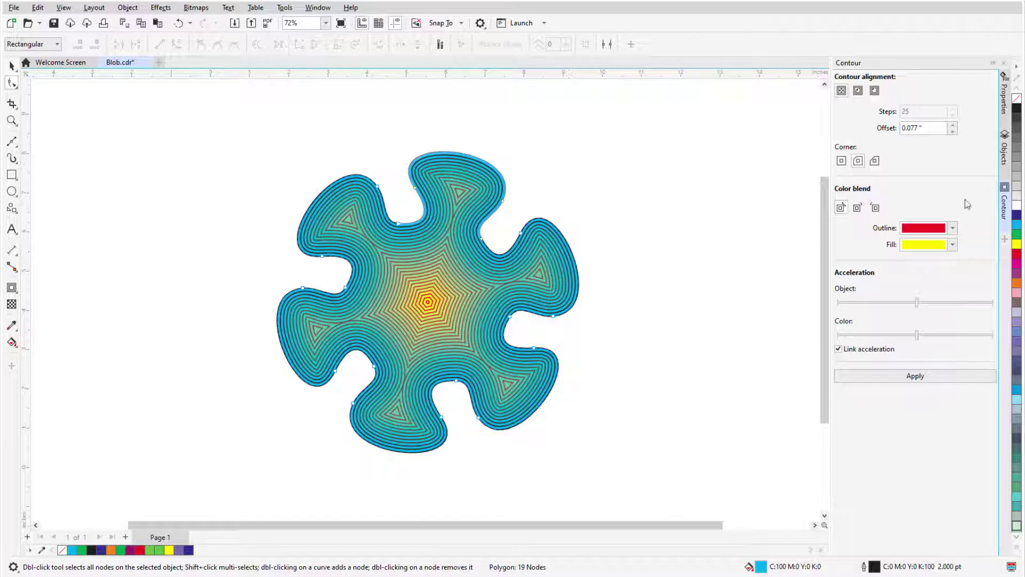
pyautogui.click(1017, 215)
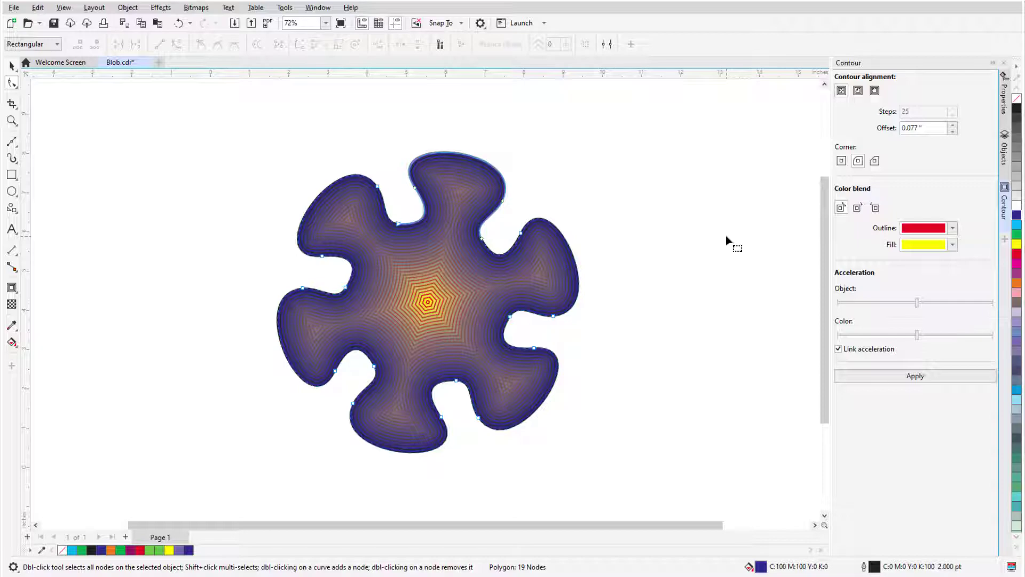
pyautogui.rightClick(1016, 98)
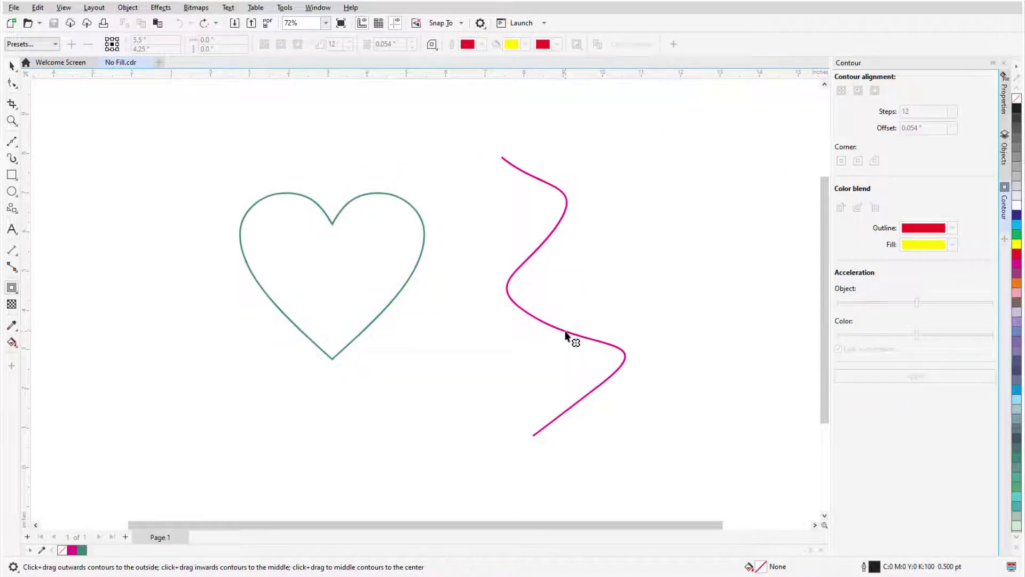
# Step: Contour the magenta wavy curve with a blue outline colour, re-spaced and reduced to 8 steps
pyautogui.click(570, 336)
pyautogui.click(503, 44)
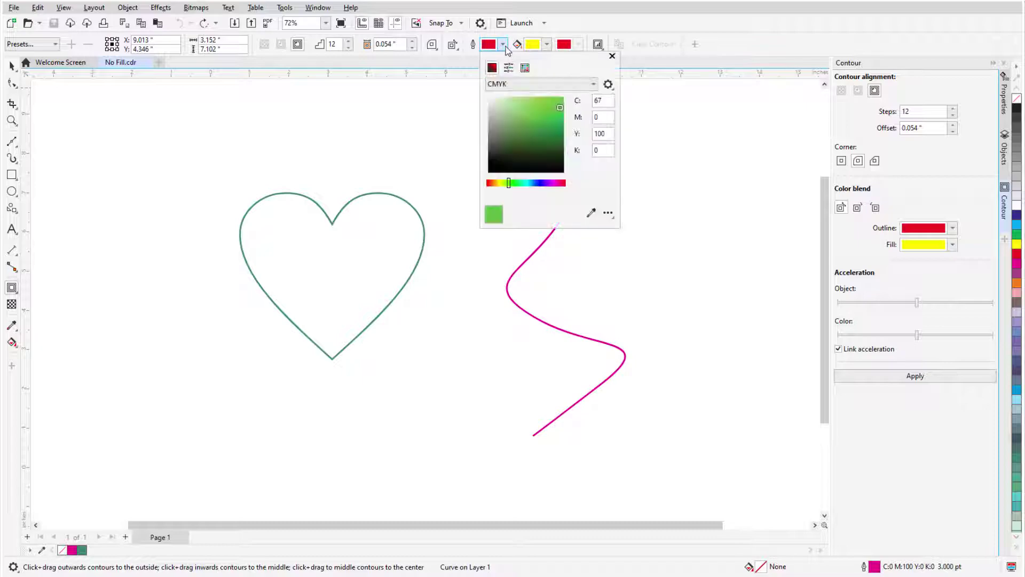
pyautogui.click(560, 107)
pyautogui.moveTo(564, 131); pyautogui.dragTo(565, 108)
pyautogui.click(349, 49)
pyautogui.click(349, 49)
# Step: Add outer contour rings to the heart with 10 steps and a 0.11 inch offset
pyautogui.moveTo(332, 359); pyautogui.dragTo(396, 408)
pyautogui.click(349, 41)
pyautogui.click(349, 41)
pyautogui.click(413, 47)
pyautogui.click(414, 47)
pyautogui.click(413, 47)
pyautogui.click(413, 48)
# Step: Fill the heart lavender and give the wavy curve's contour a palette fill
pyautogui.press('space')
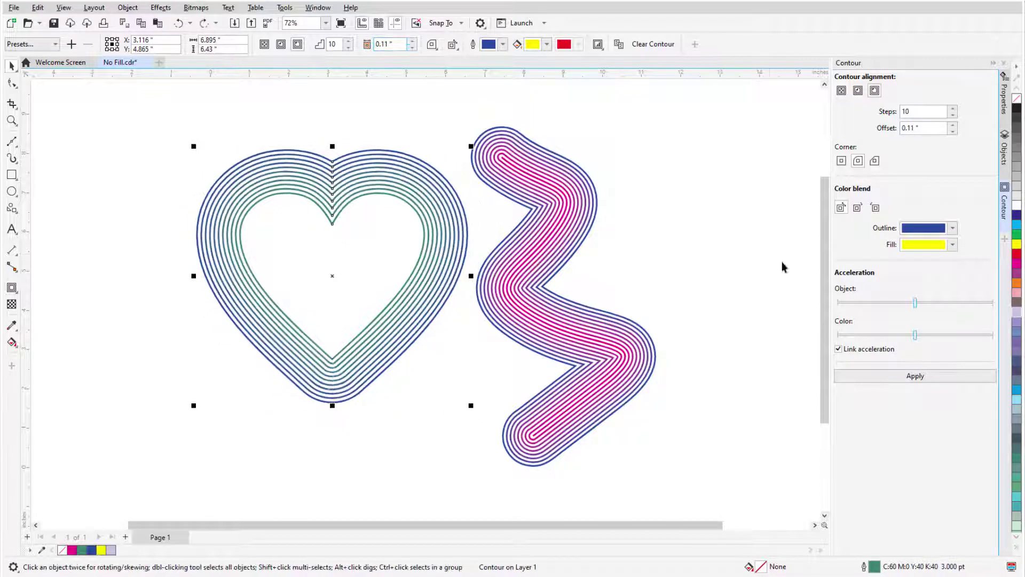
pyautogui.click(1018, 312)
pyautogui.click(568, 220)
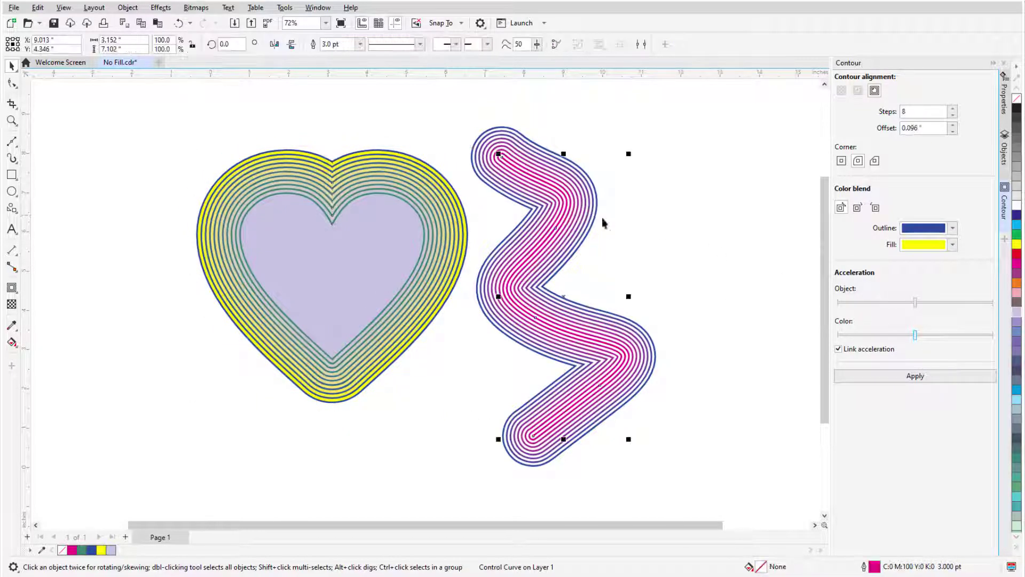
pyautogui.click(1016, 236)
pyautogui.click(766, 248)
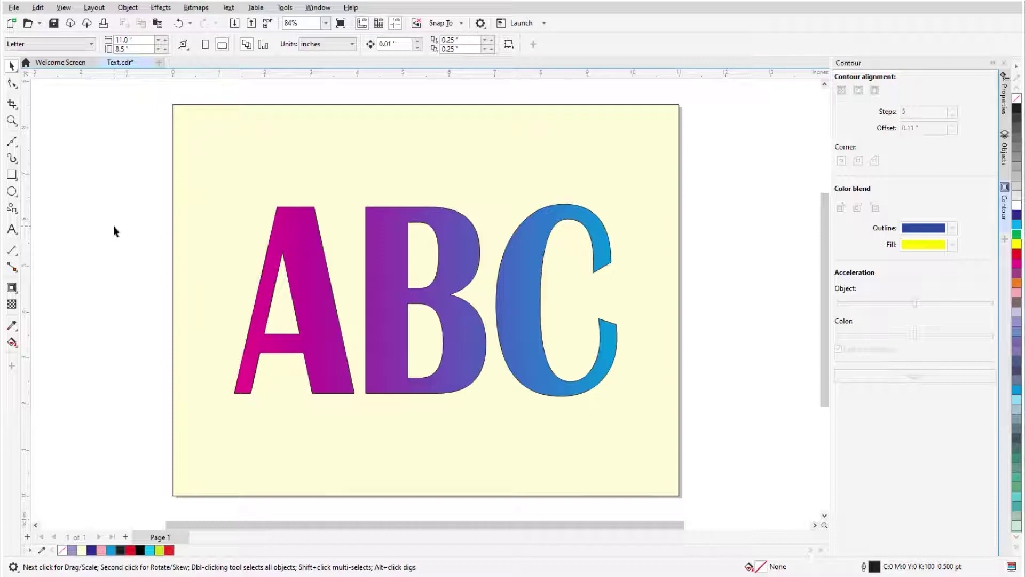
# Step: Add an outside contour to the ABC text with a green end fill colour
pyautogui.click(283, 241)
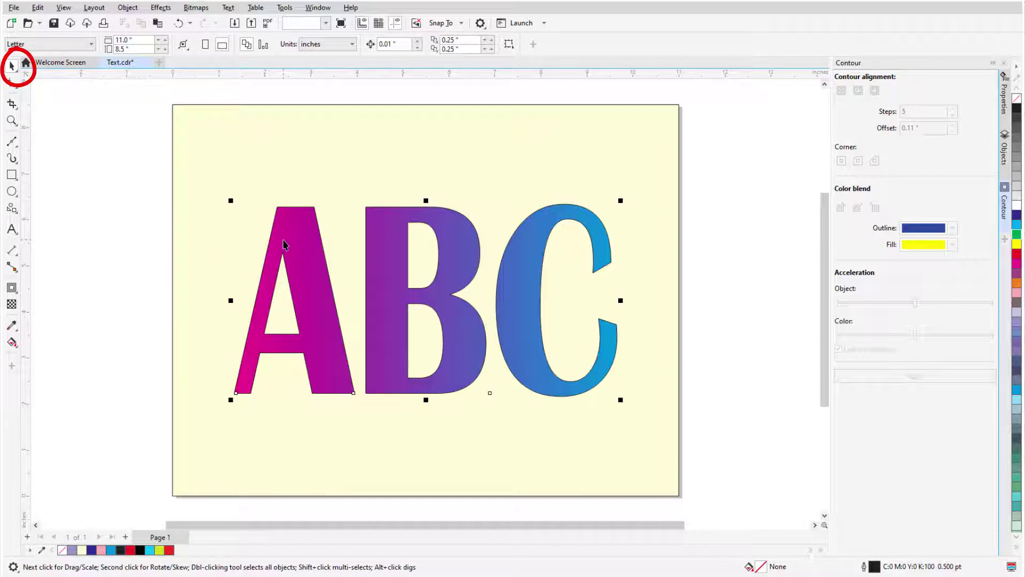
pyautogui.click(11, 288)
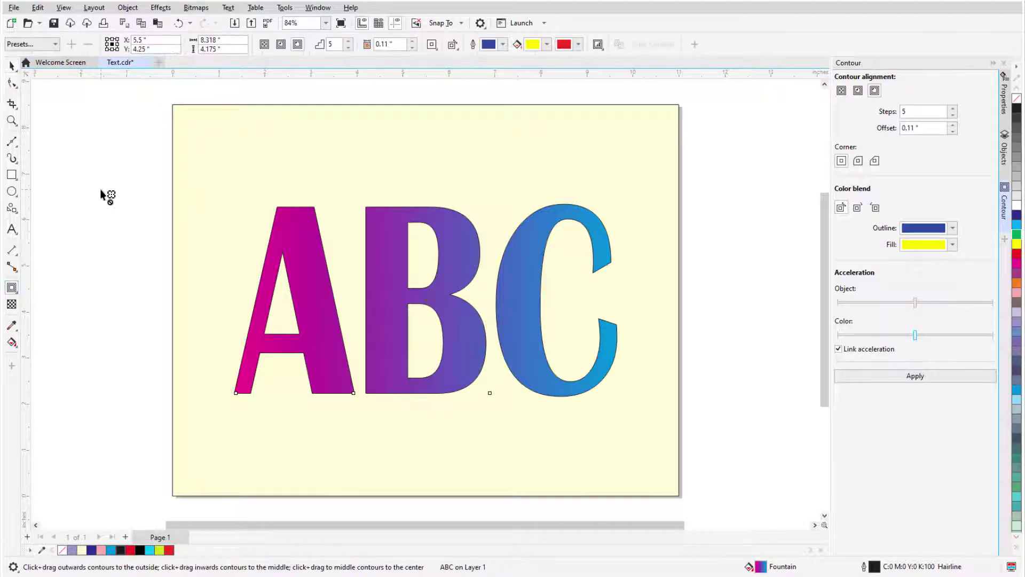
pyautogui.click(297, 44)
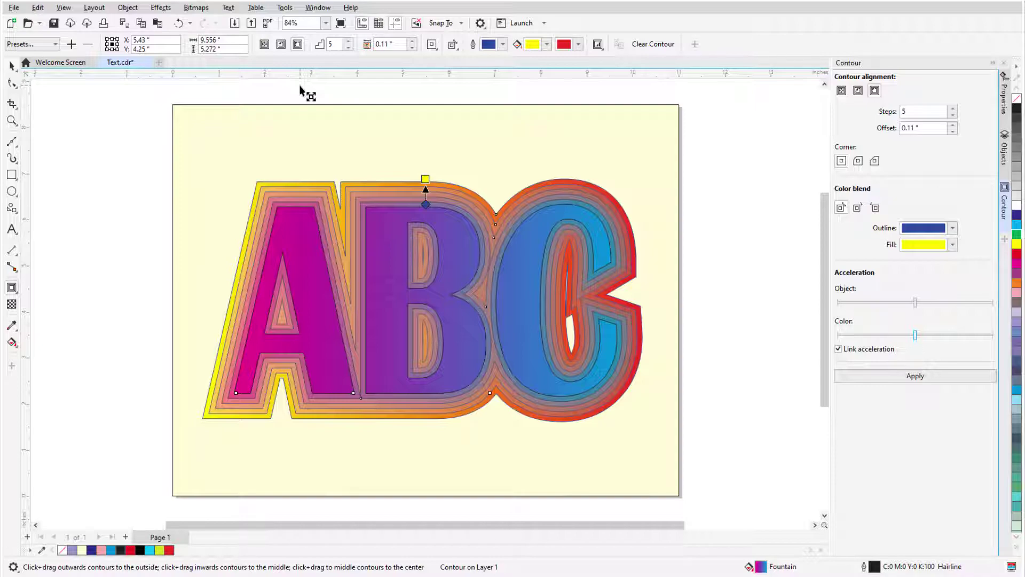
pyautogui.click(579, 45)
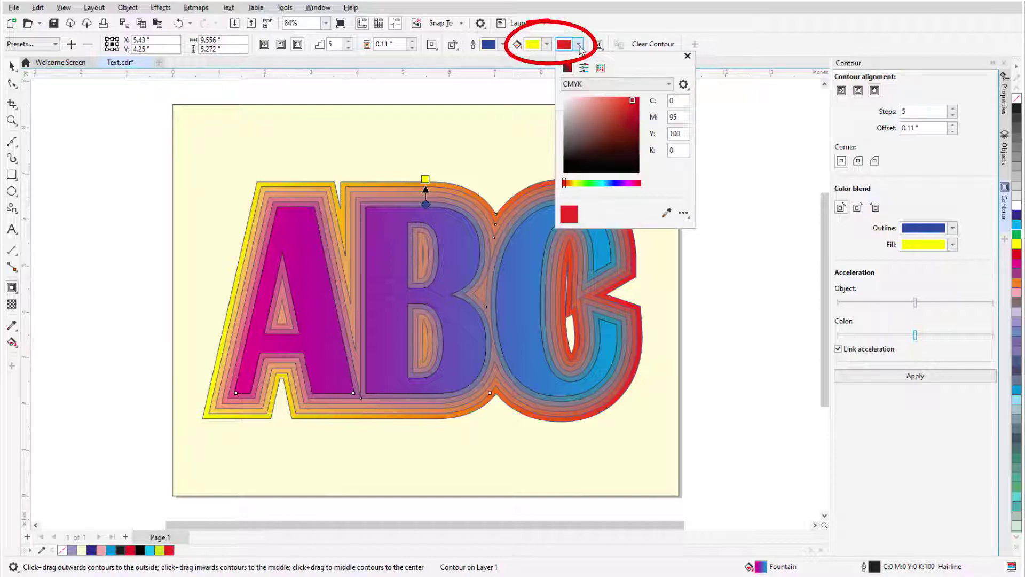
pyautogui.click(597, 186)
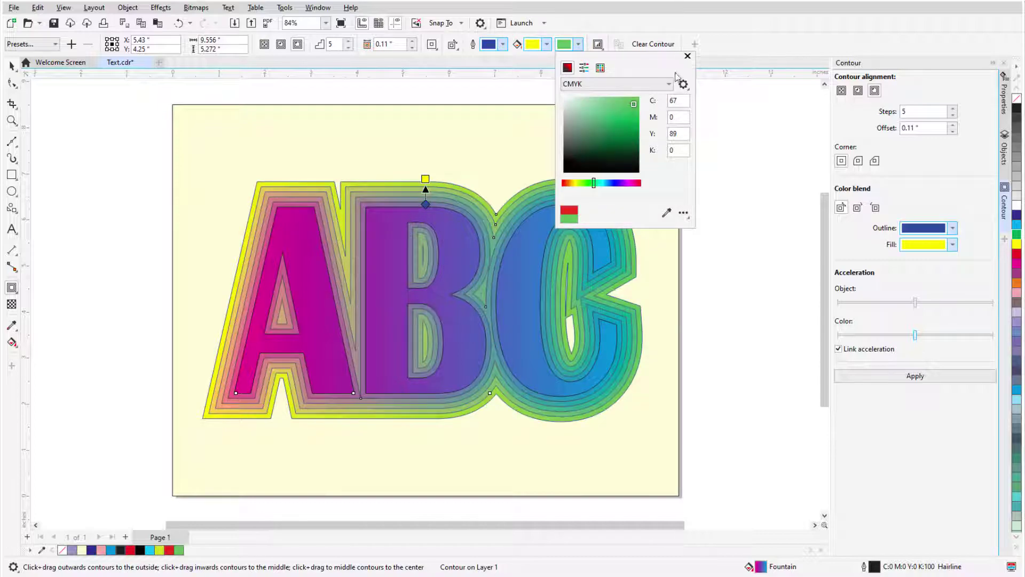
pyautogui.click(688, 56)
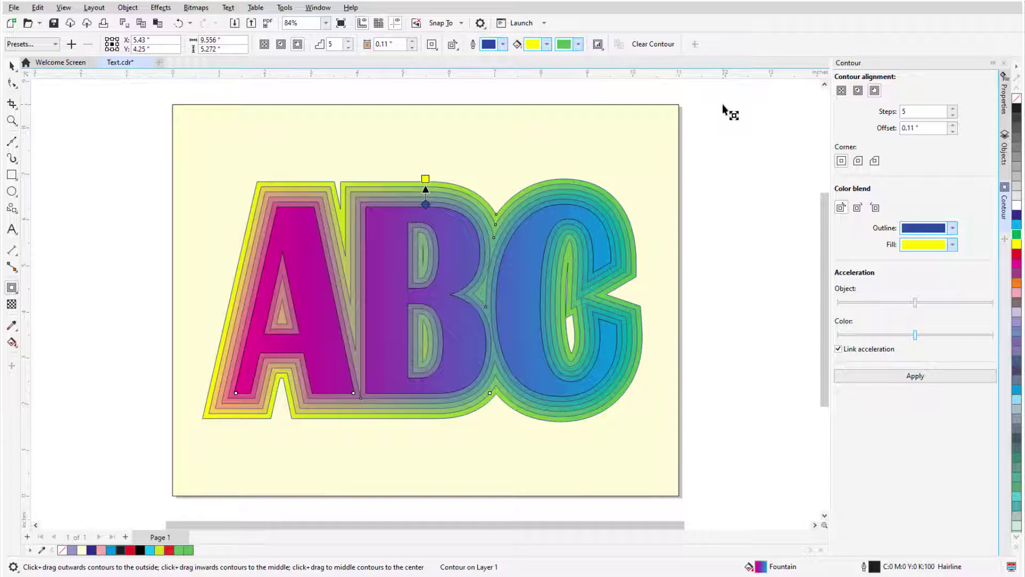
# Step: Try Round and then Bevel contour corners on ABC, then clear the contour
pyautogui.click(431, 44)
pyautogui.click(464, 71)
pyautogui.click(431, 44)
pyautogui.click(463, 84)
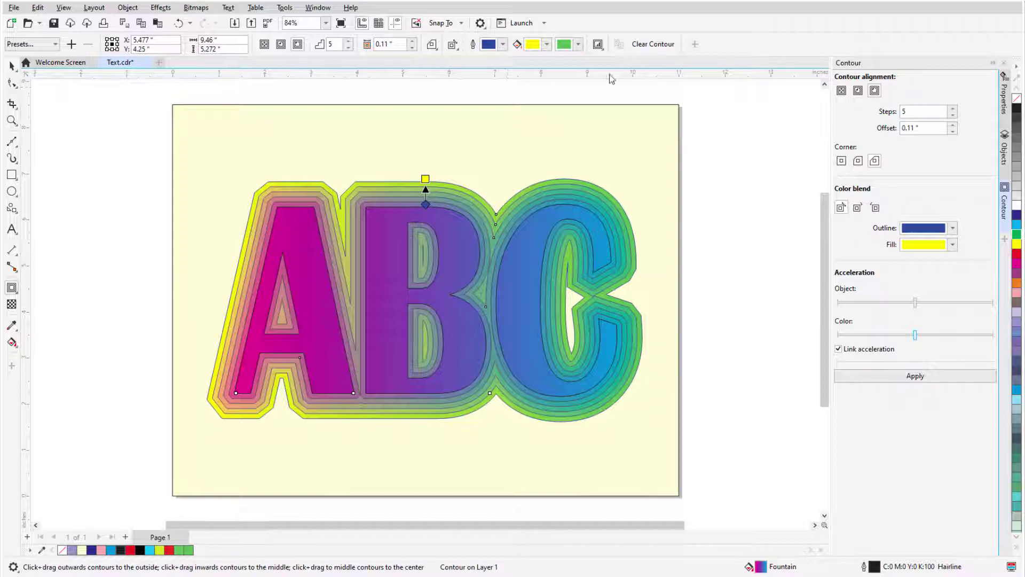
pyautogui.click(652, 45)
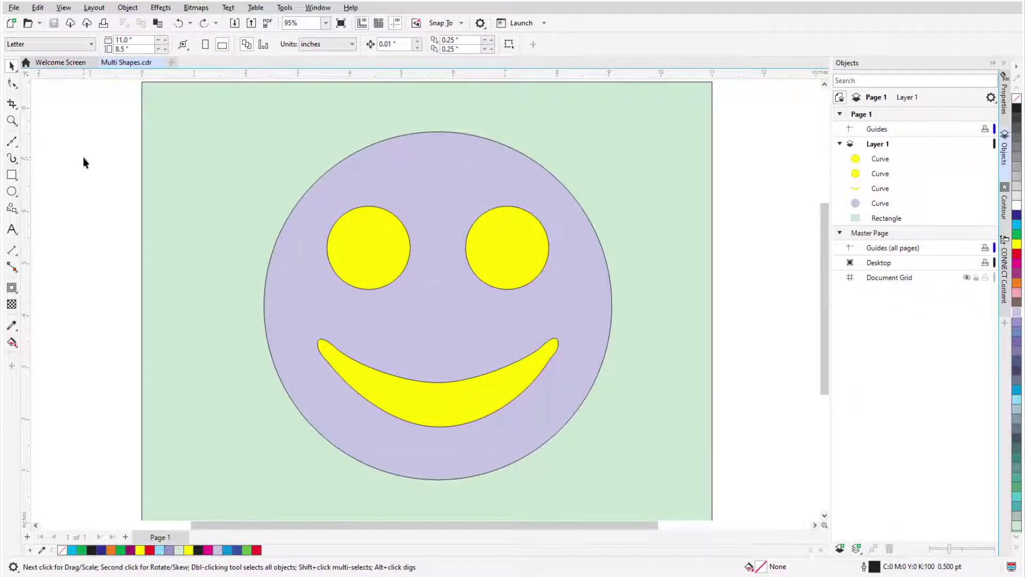
# Step: Group the smiley's two eyes and give them red-orange outside contour rings
pyautogui.click(347, 253)
pyautogui.keyDown('shift'); pyautogui.click(495, 254); pyautogui.keyUp('shift')
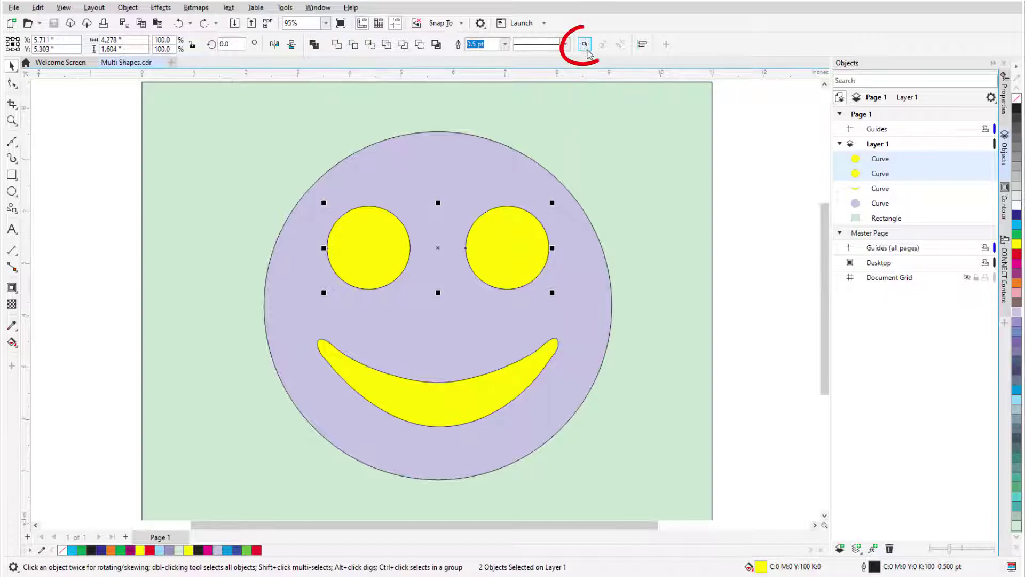
pyautogui.click(585, 46)
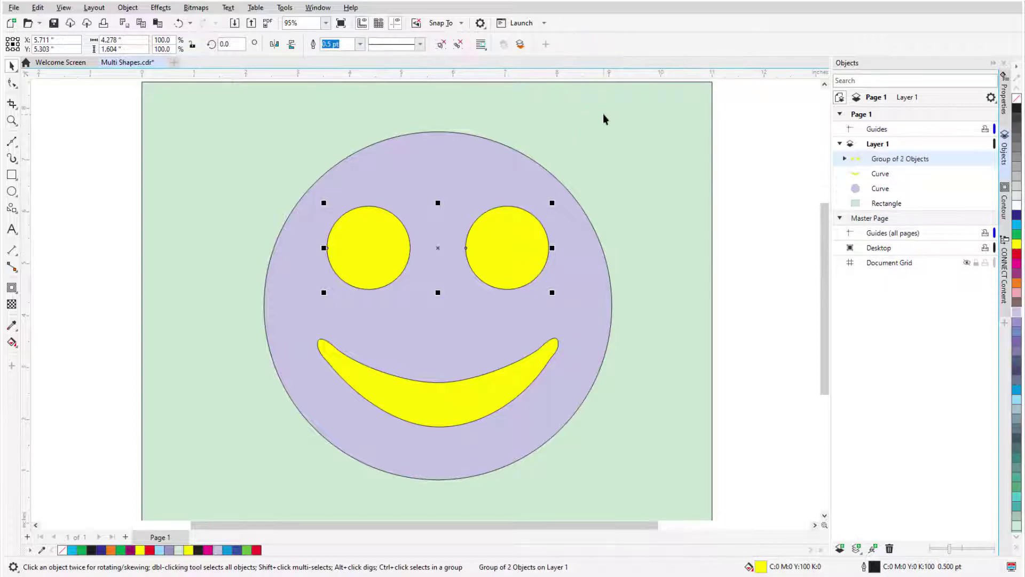
pyautogui.click(12, 289)
pyautogui.moveTo(394, 276); pyautogui.dragTo(405, 306)
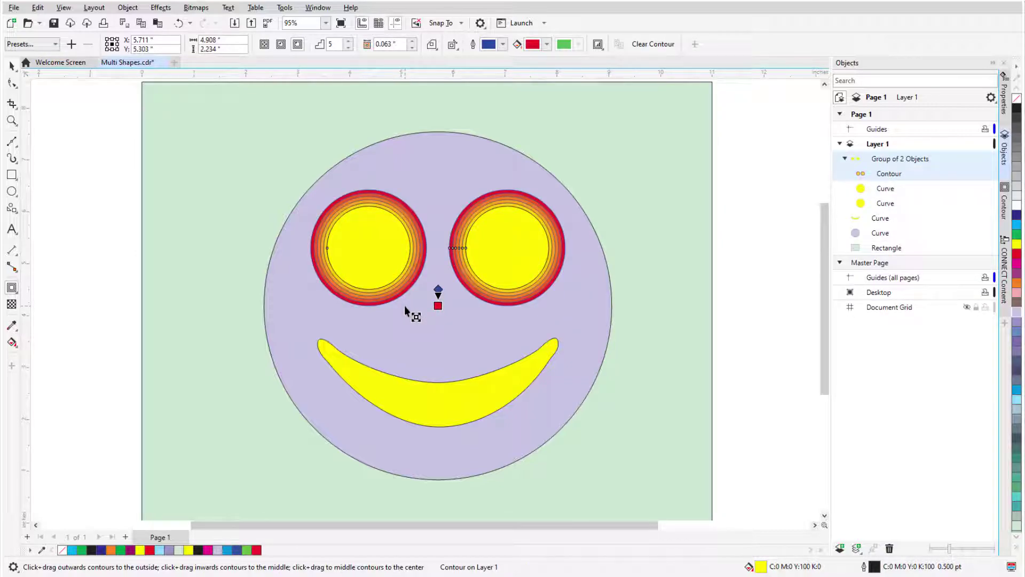
# Step: Copy the eyes' contour properties onto the smile curve
pyautogui.click(435, 407)
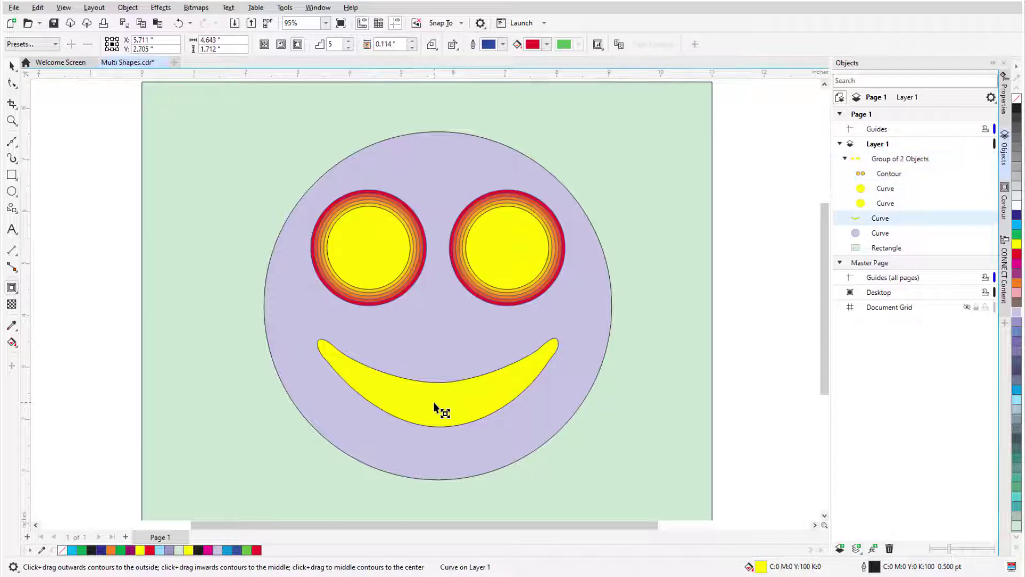
pyautogui.click(619, 46)
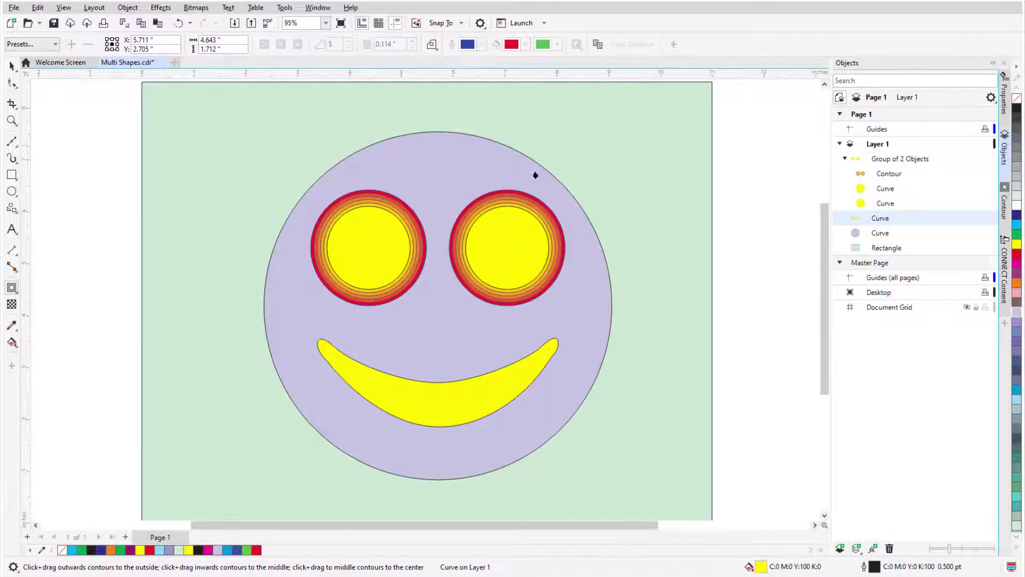
pyautogui.click(522, 202)
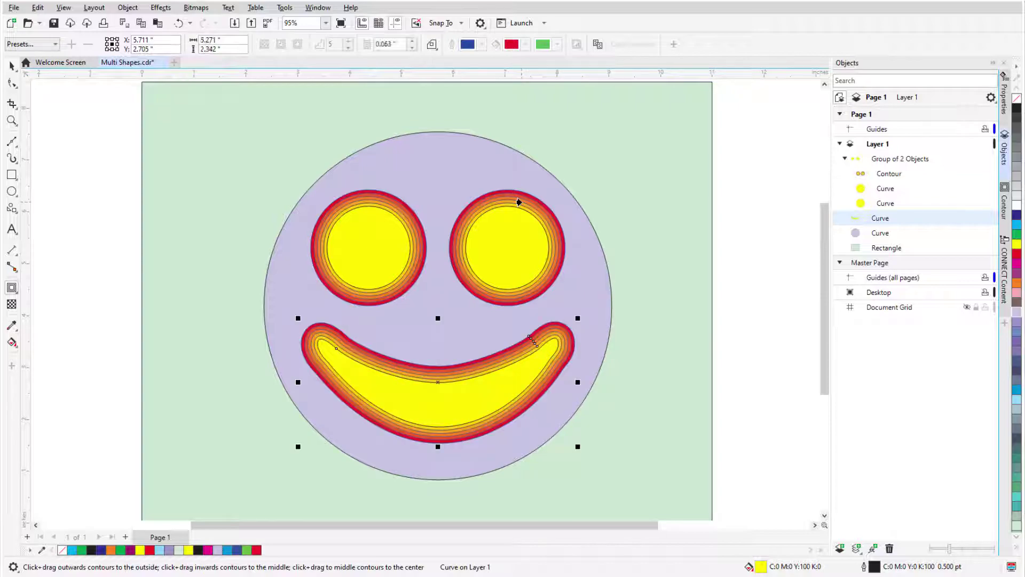
pyautogui.click(731, 177)
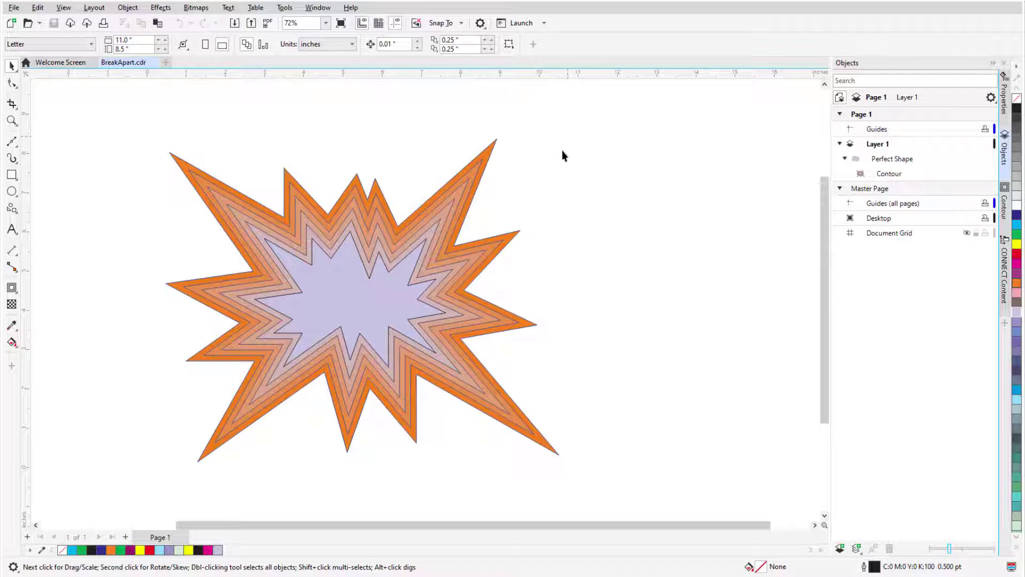
# Step: Break the starburst's contour apart into separate shapes
pyautogui.rightClick(441, 208)
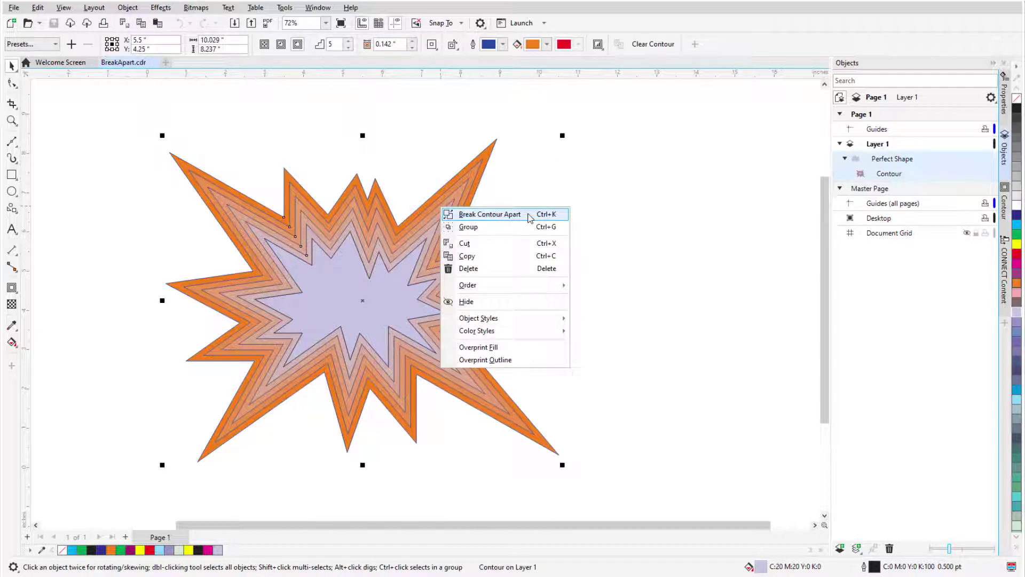
pyautogui.click(528, 215)
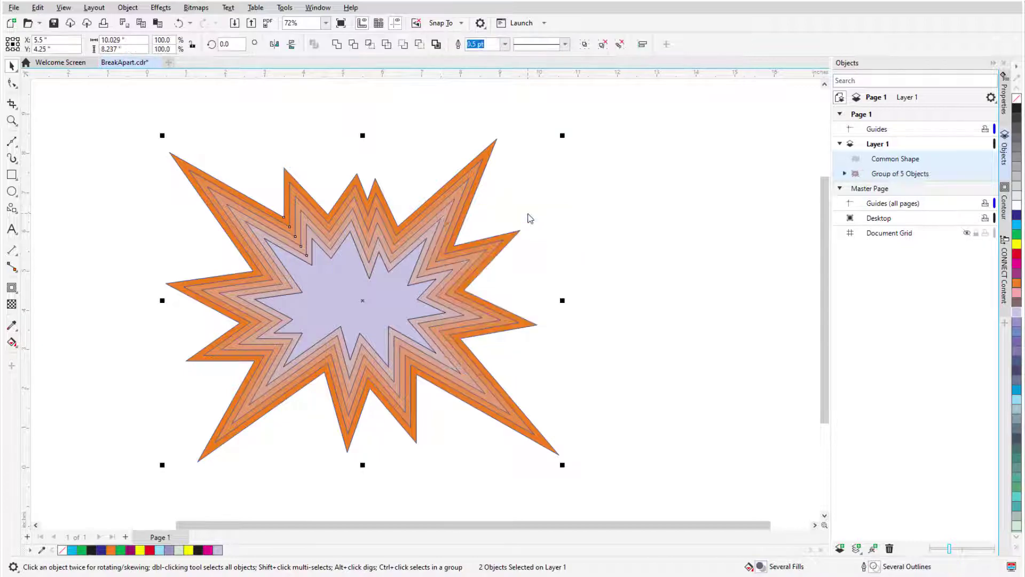
pyautogui.click(140, 176)
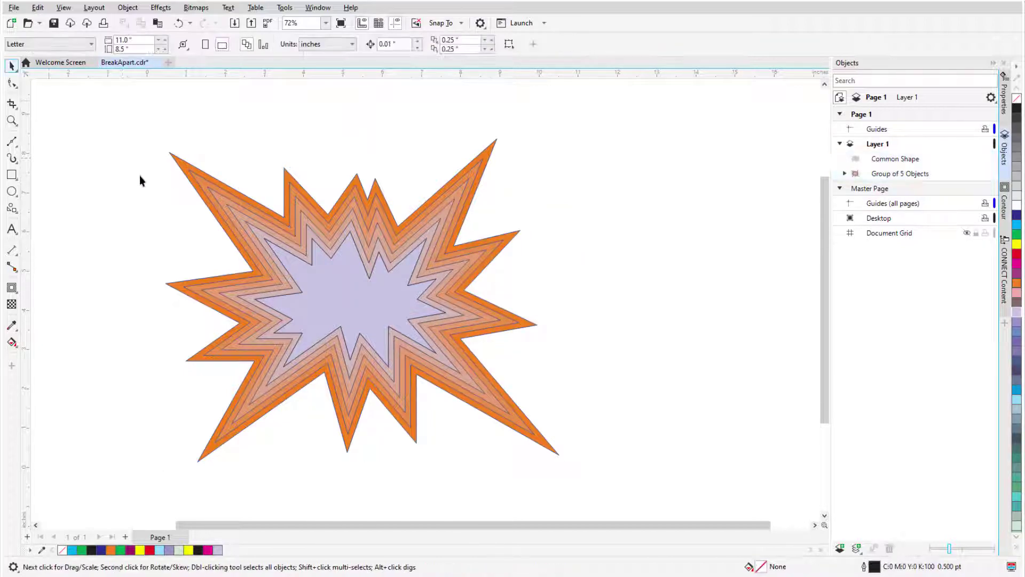
# Step: Drag the Group of 5 Objects ring group to the right of the lavender star
pyautogui.click(232, 207)
pyautogui.moveTo(357, 304); pyautogui.dragTo(624, 292)
pyautogui.click(658, 117)
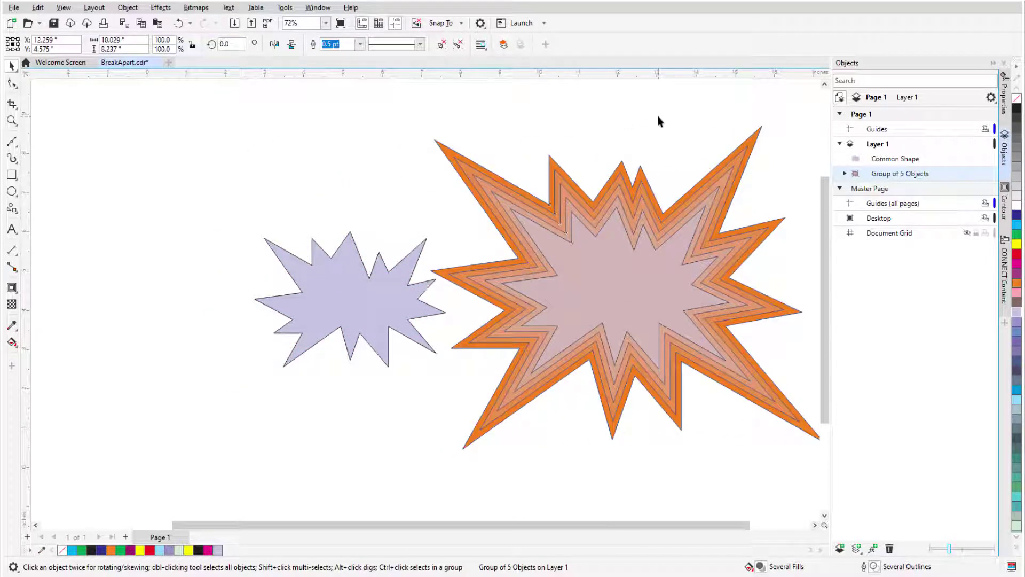